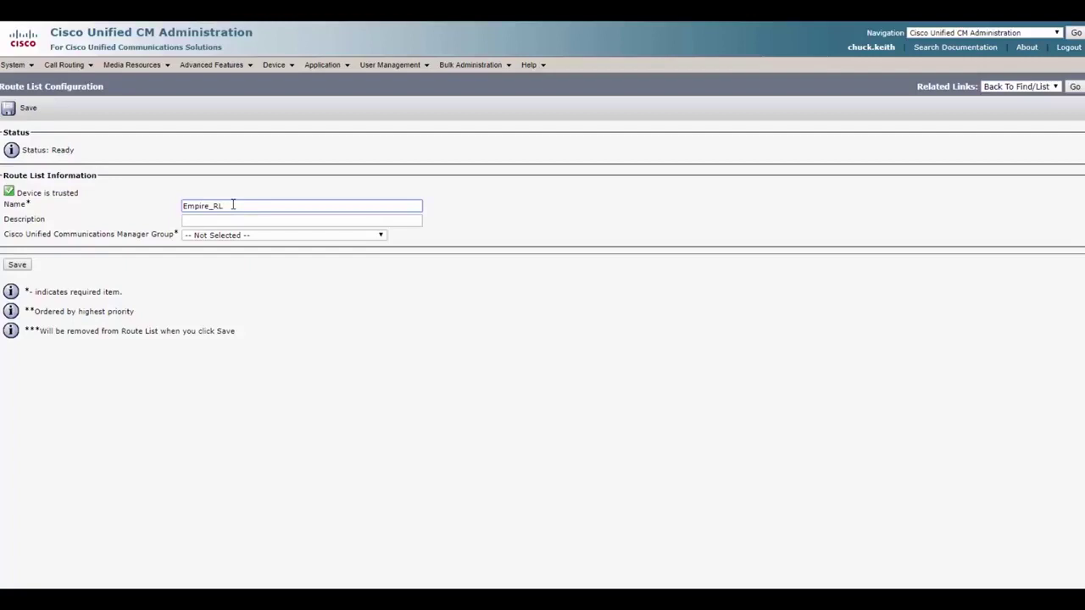
Describe the Empire_RL route list as "Empire's Route List", assign the Default Unified Communications Manager group, and save it.
click(223, 221)
text(Empire's Route List)
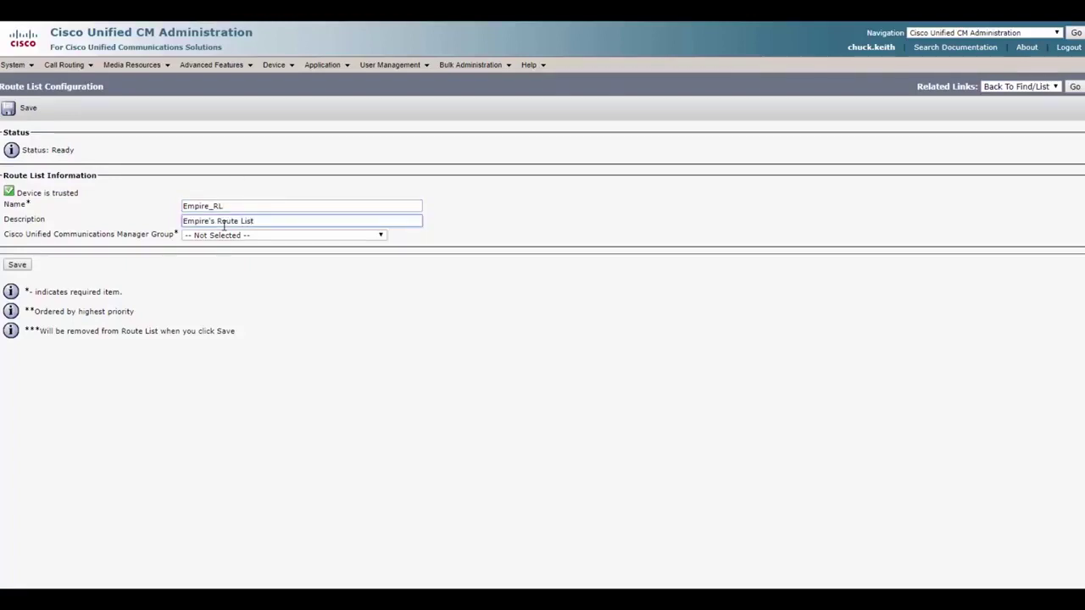
click(217, 235)
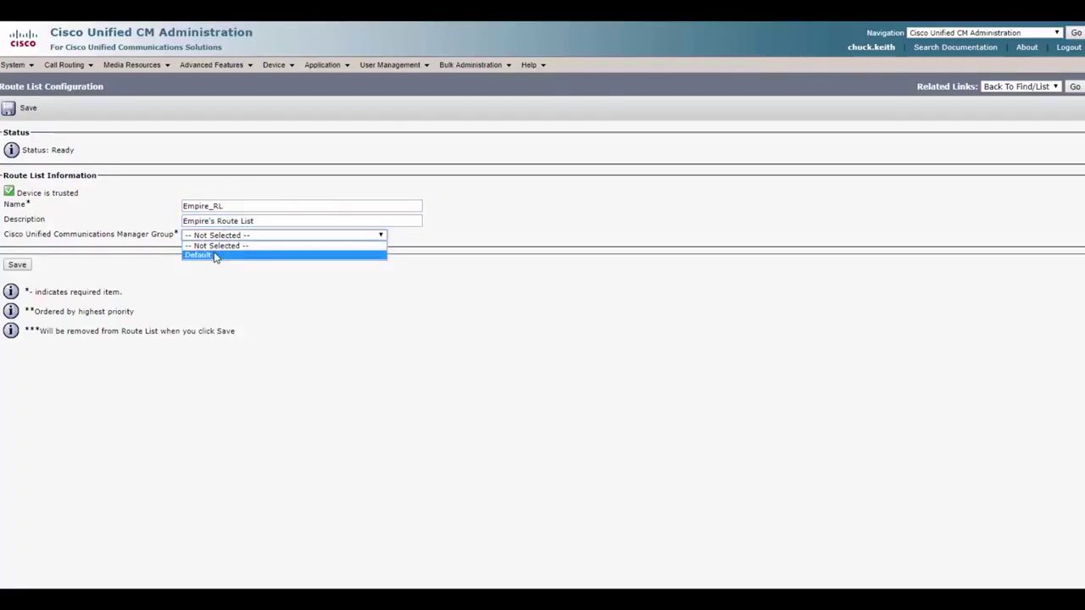
click(215, 257)
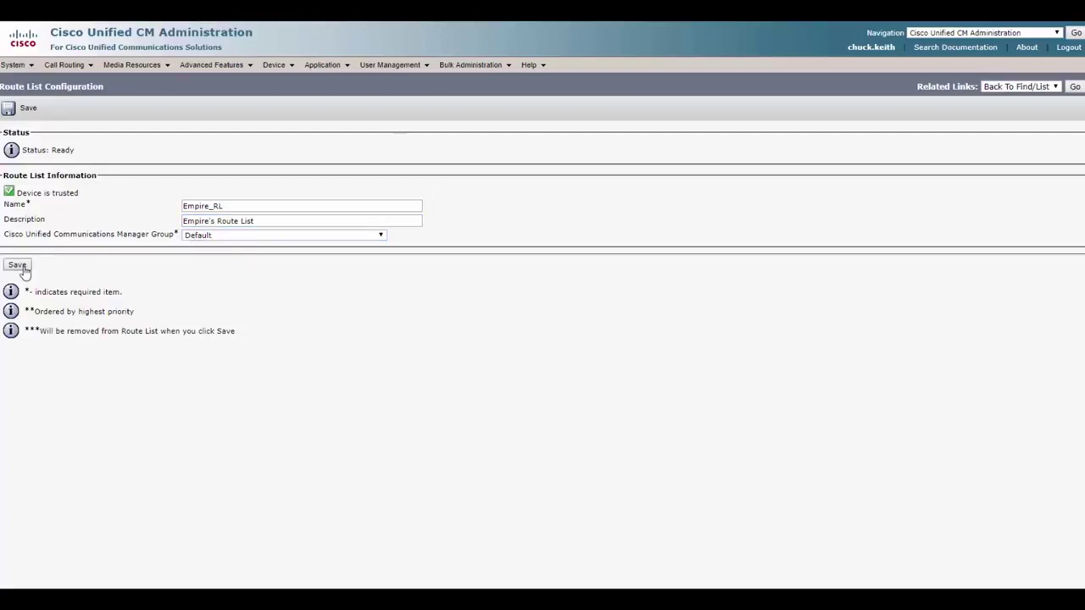
click(18, 265)
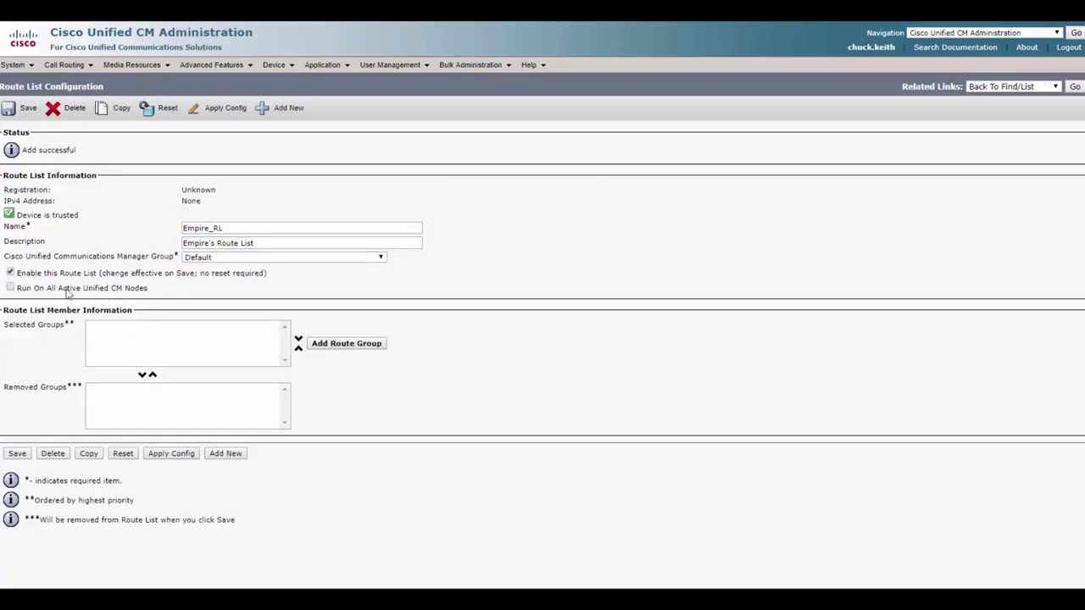
Set the route list to run on all active Unified CM nodes.
drag(51, 274, 110, 276)
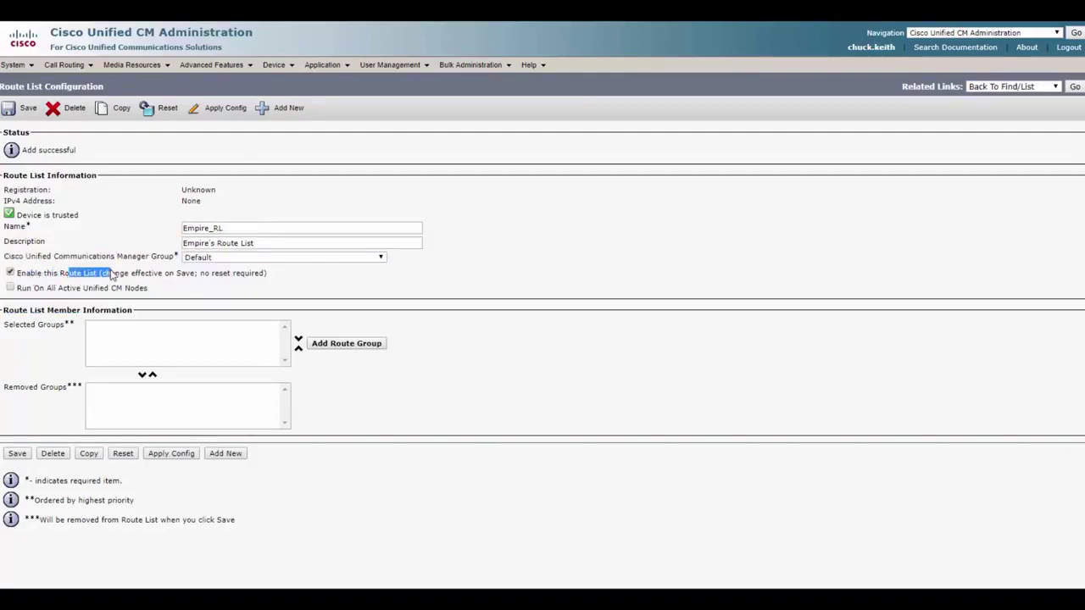
click(21, 291)
drag(21, 291, 152, 290)
click(154, 292)
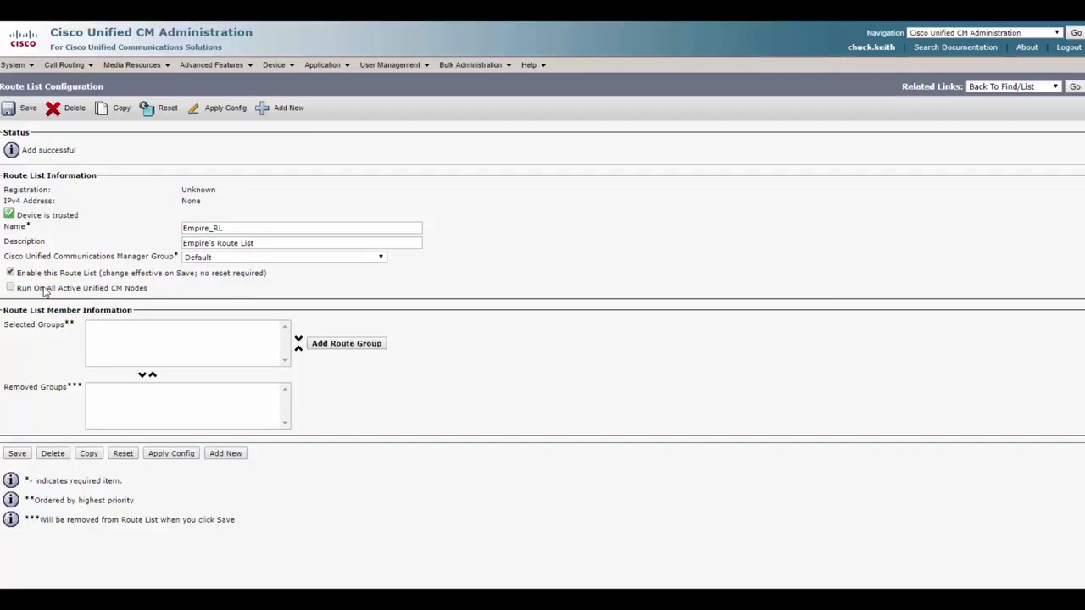
click(10, 288)
click(110, 334)
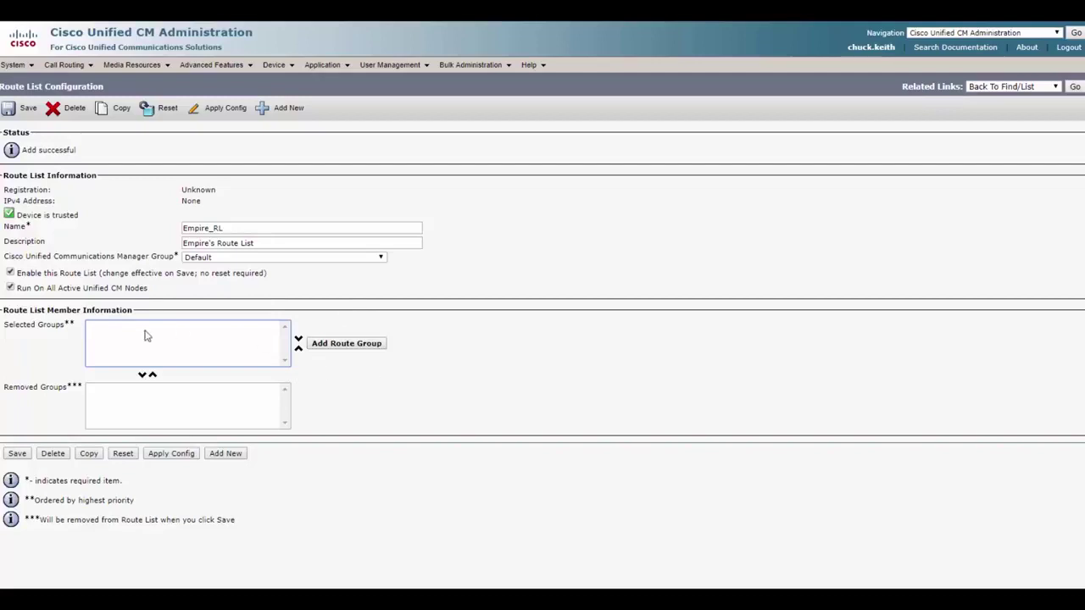
Start adding a route group to the route list, choosing Leia-CUBE-[NON-QSIG] as the member.
click(330, 342)
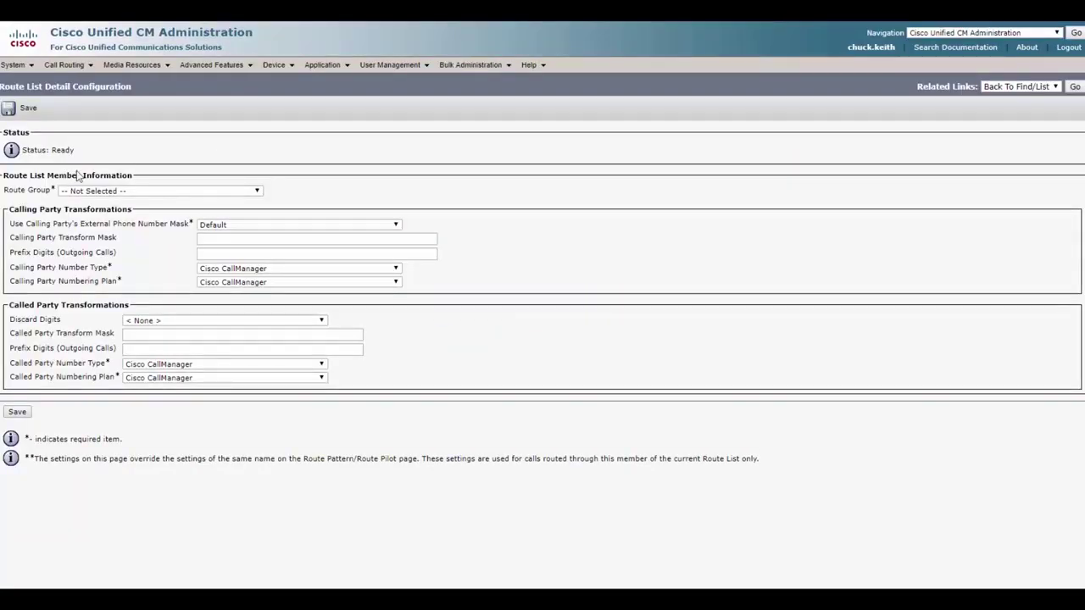
click(108, 193)
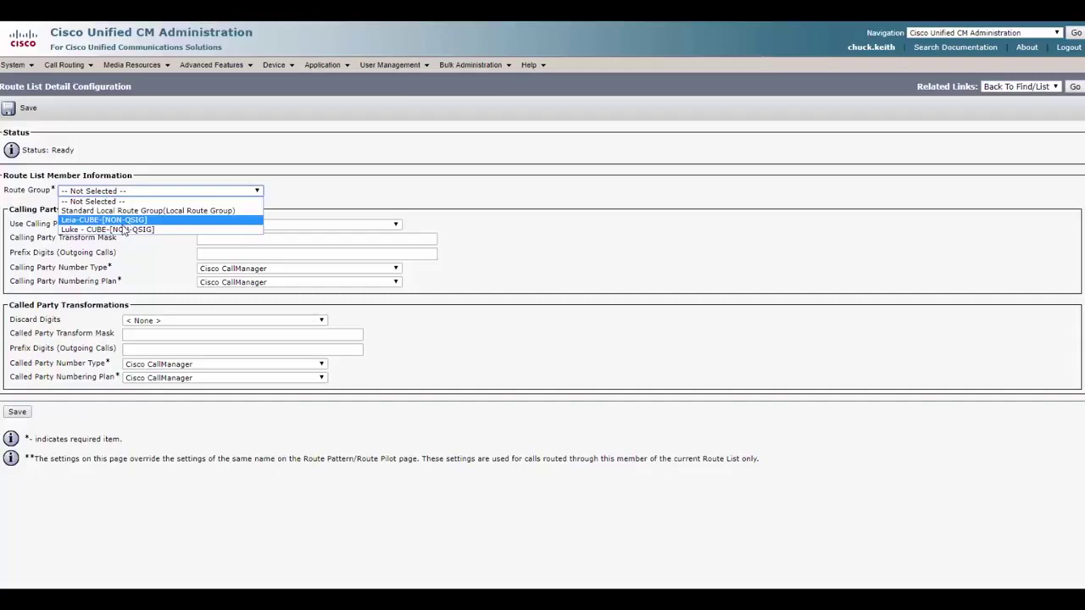
click(127, 221)
Examine the calling and called party transformation settings and the diagram of digit requirements per route group.
drag(35, 224, 184, 227)
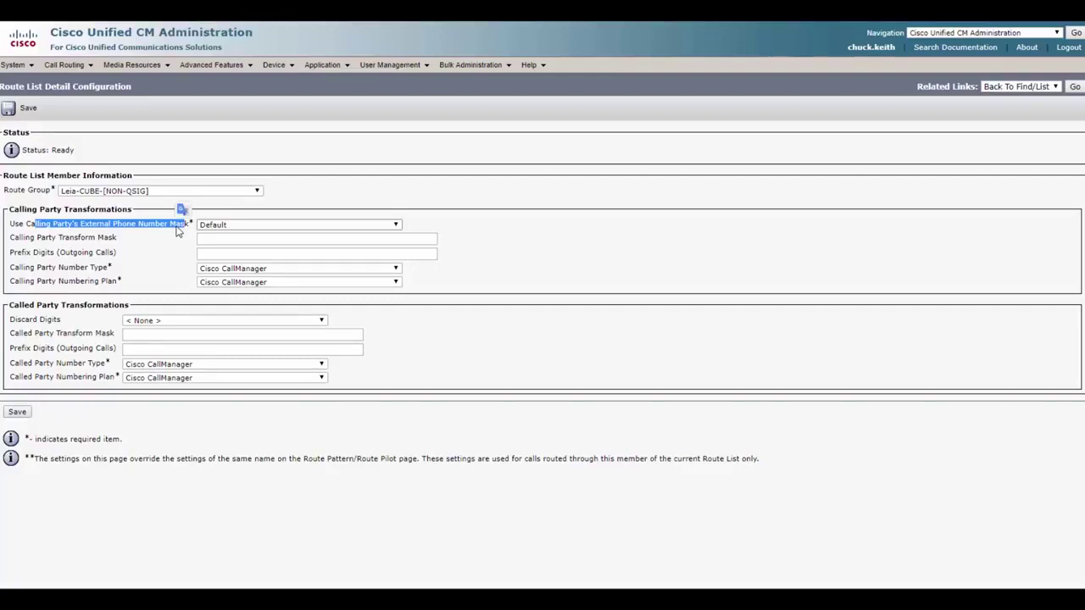
click(169, 229)
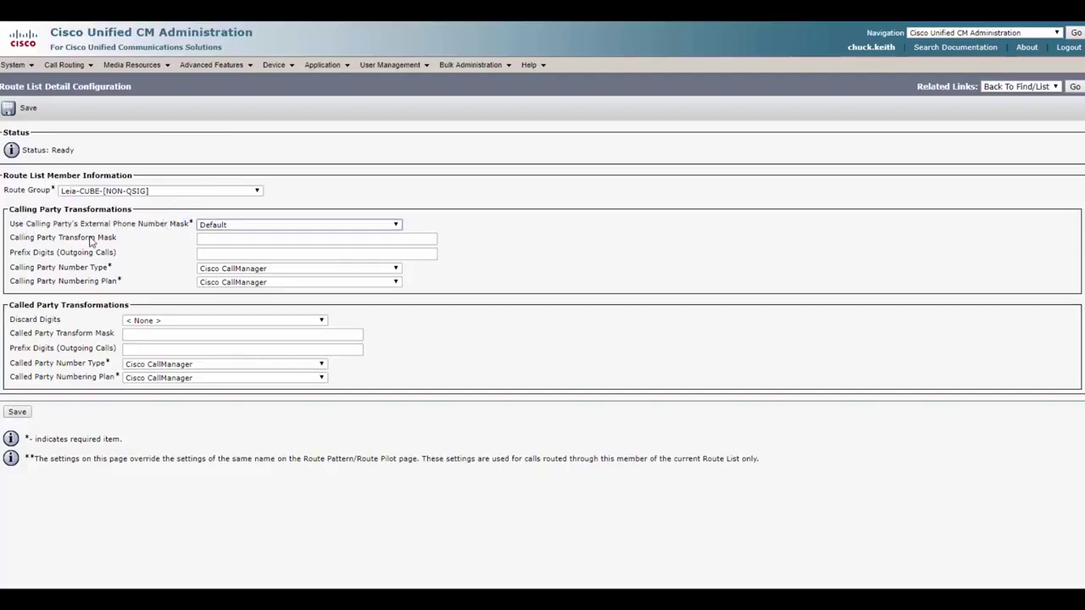
click(227, 224)
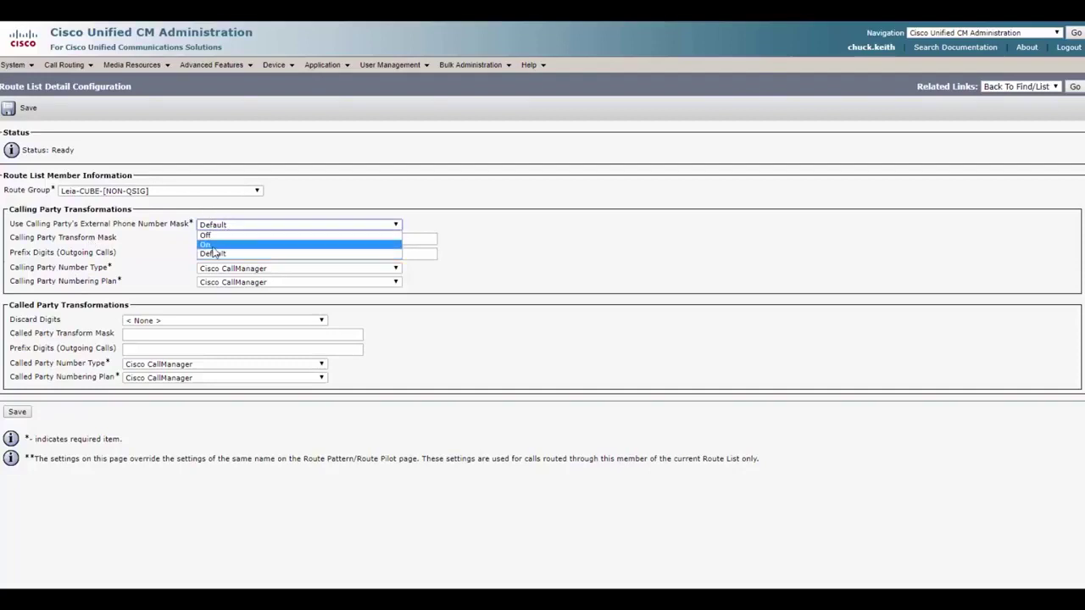
click(212, 253)
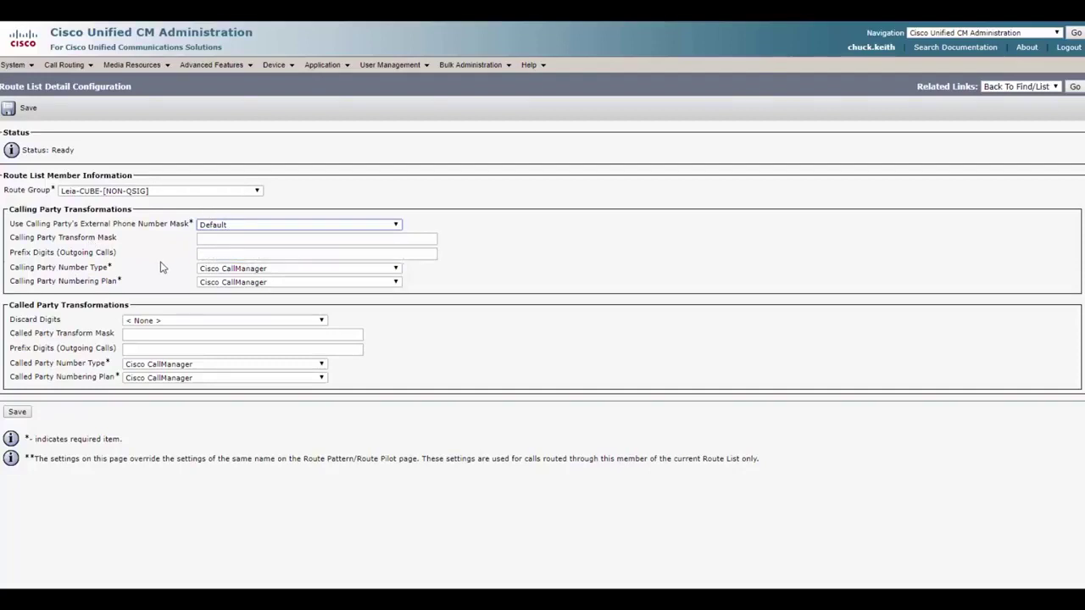
click(202, 238)
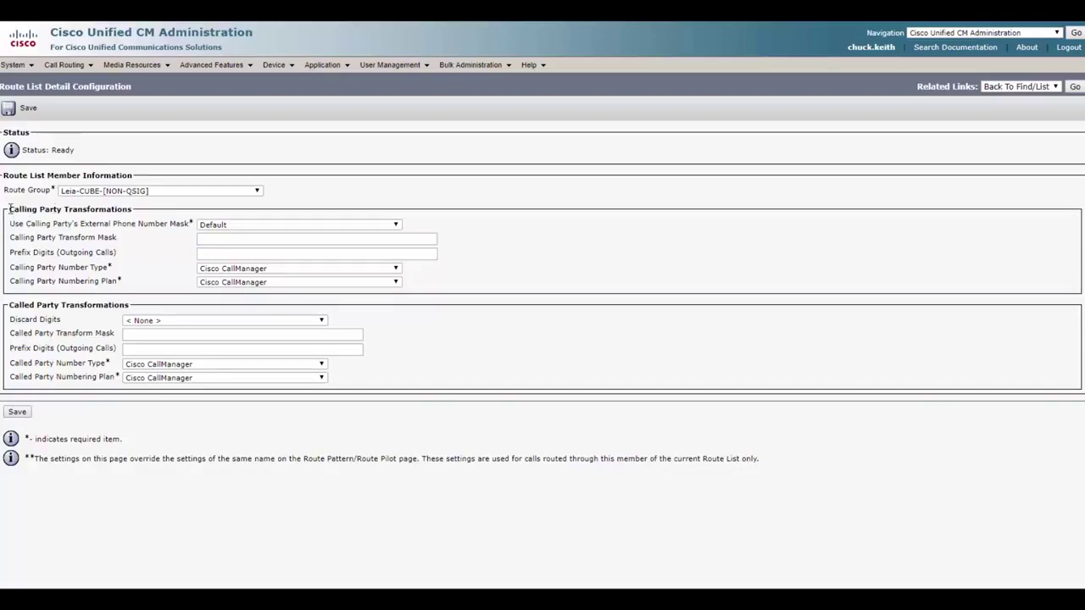
drag(9, 209, 129, 208)
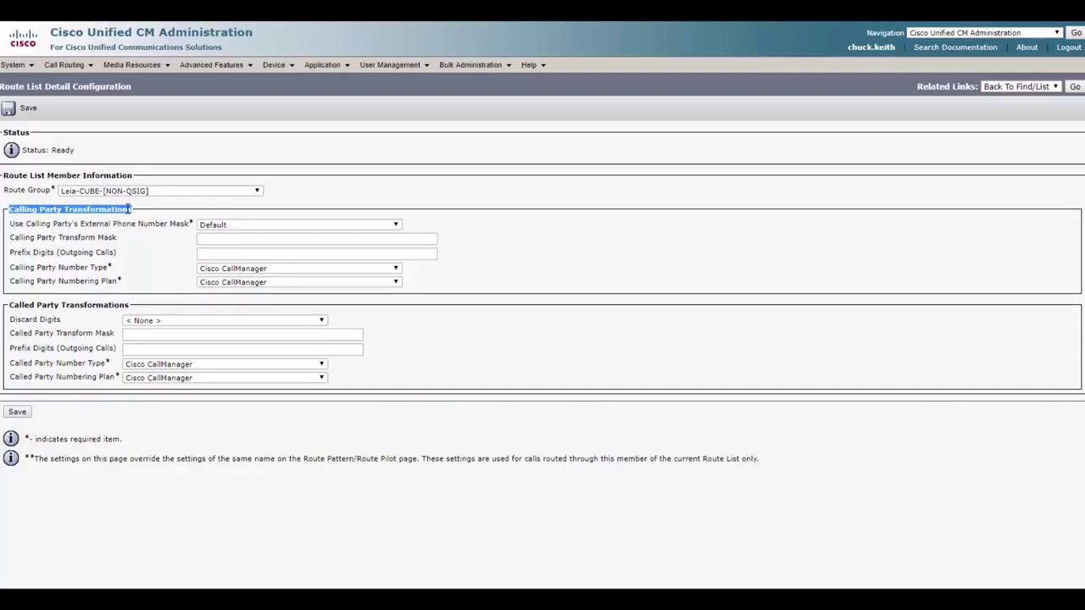
drag(130, 242, 103, 256)
click(132, 245)
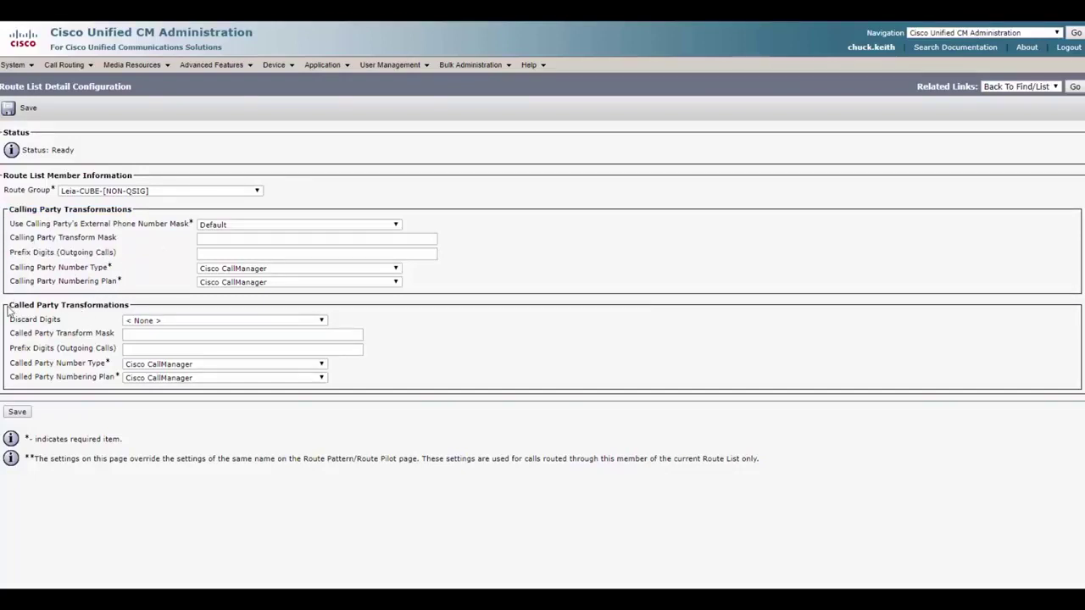
drag(7, 310, 138, 305)
click(136, 309)
drag(87, 305, 53, 307)
click(53, 307)
click(65, 337)
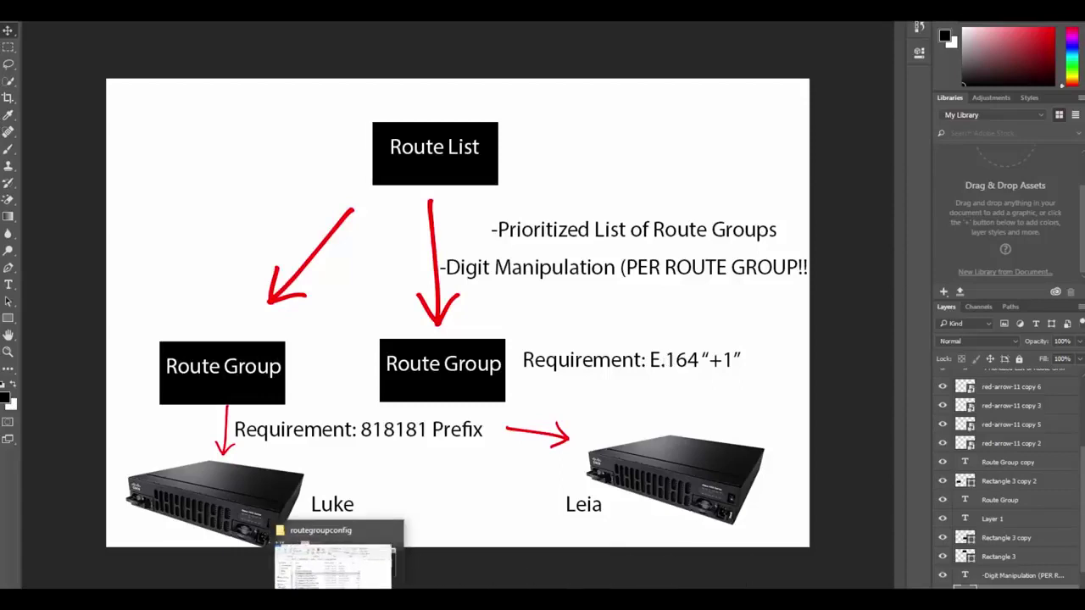
click(313, 587)
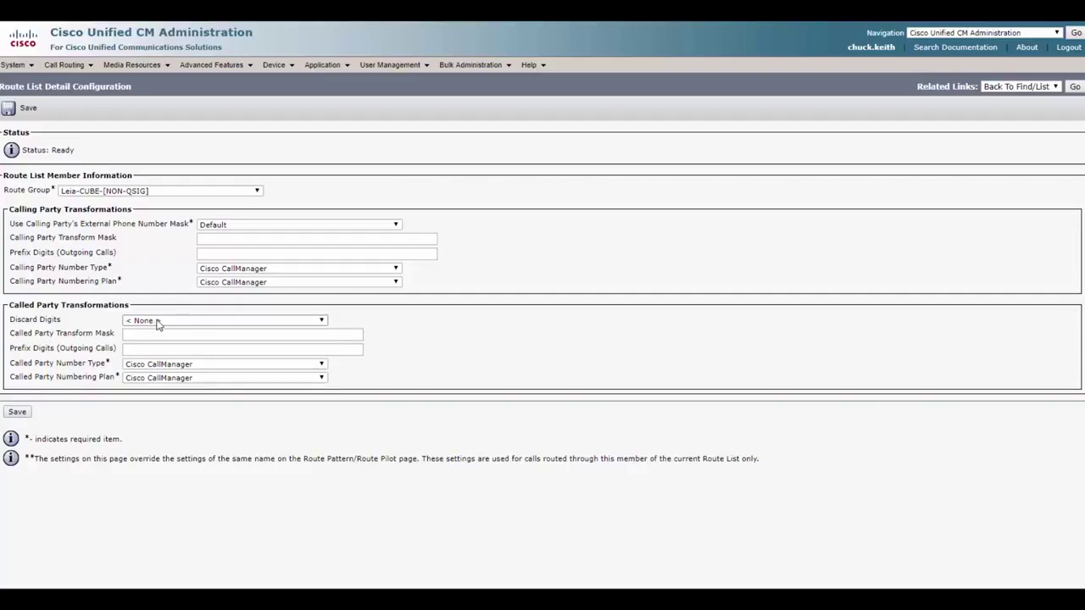
Set Leia-CUBE's called party discard digits to NANP:PreDot and prefix digits to +1, and save the route list member.
click(156, 324)
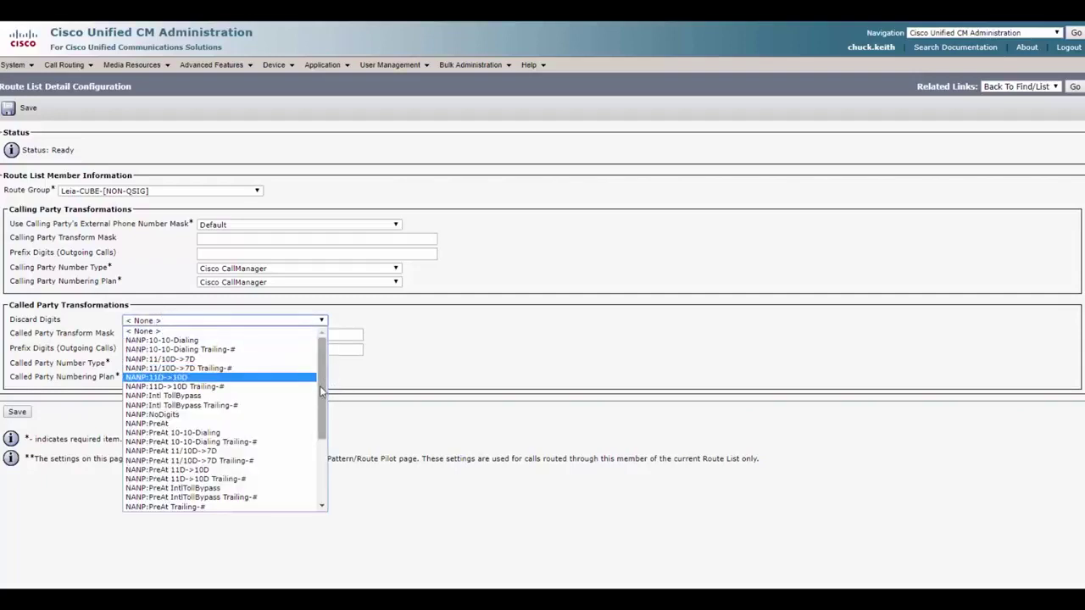
scroll(157, 411, down, 4)
click(157, 407)
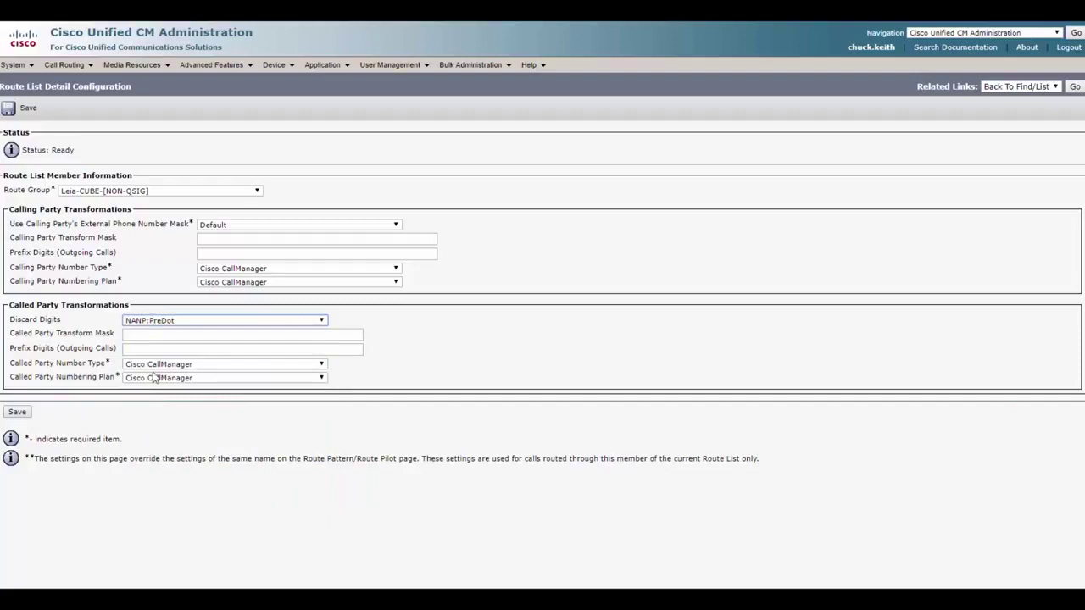
click(143, 332)
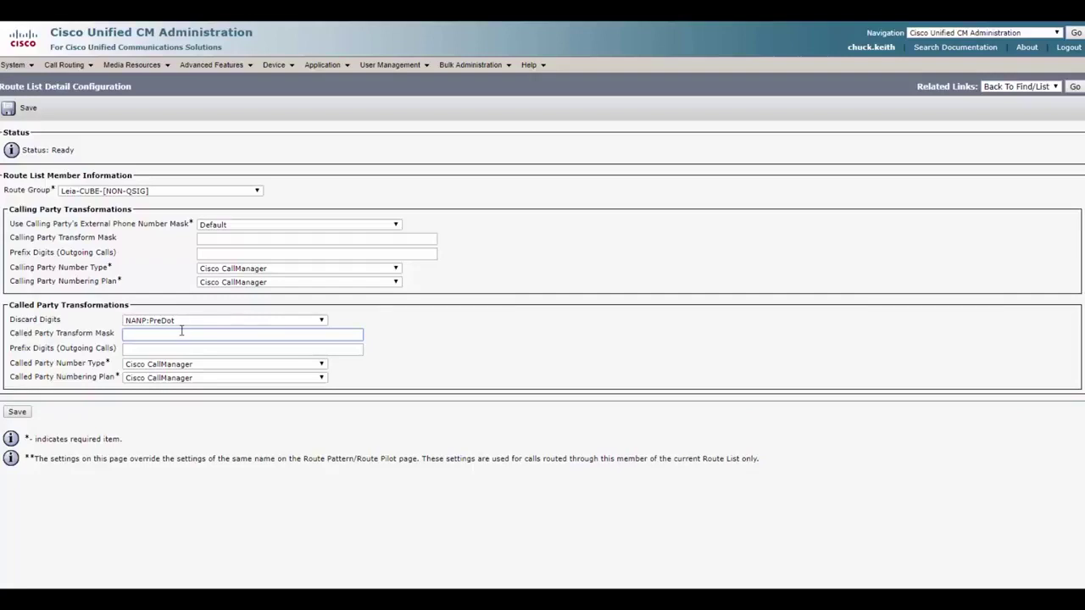
click(178, 350)
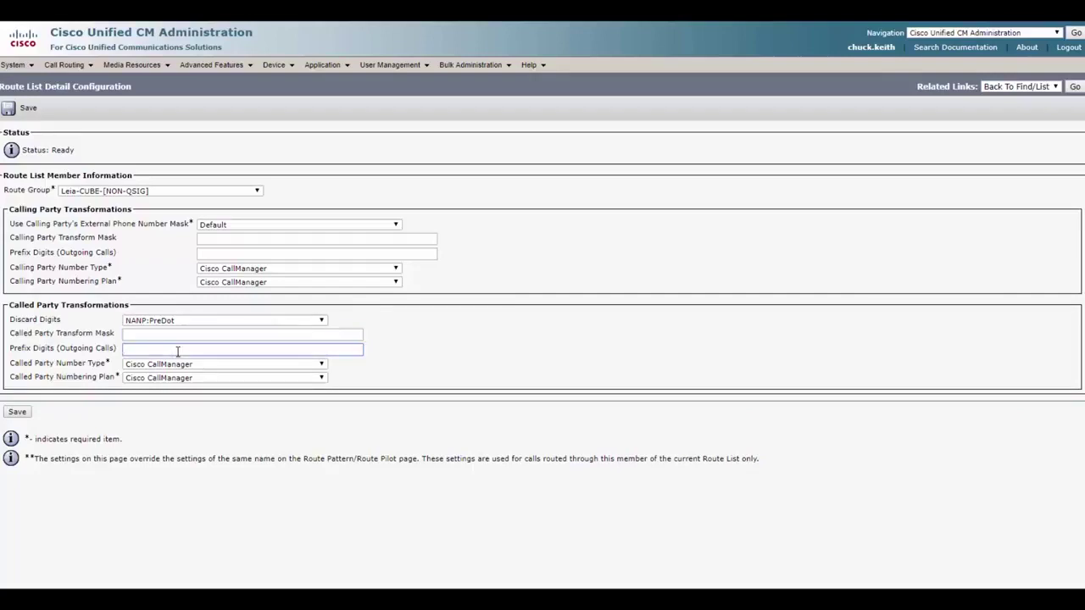
text(+1)
click(17, 412)
click(593, 89)
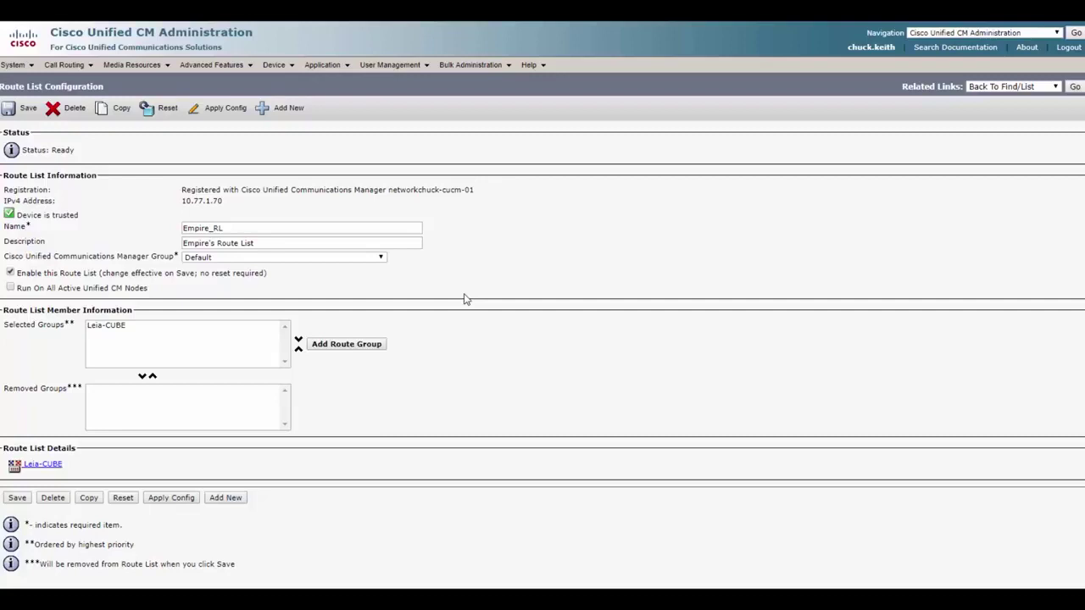
Start adding another route group to the route list, choosing Luke - CUBE-[NON-QSIG] as the member.
click(353, 348)
click(99, 191)
click(108, 219)
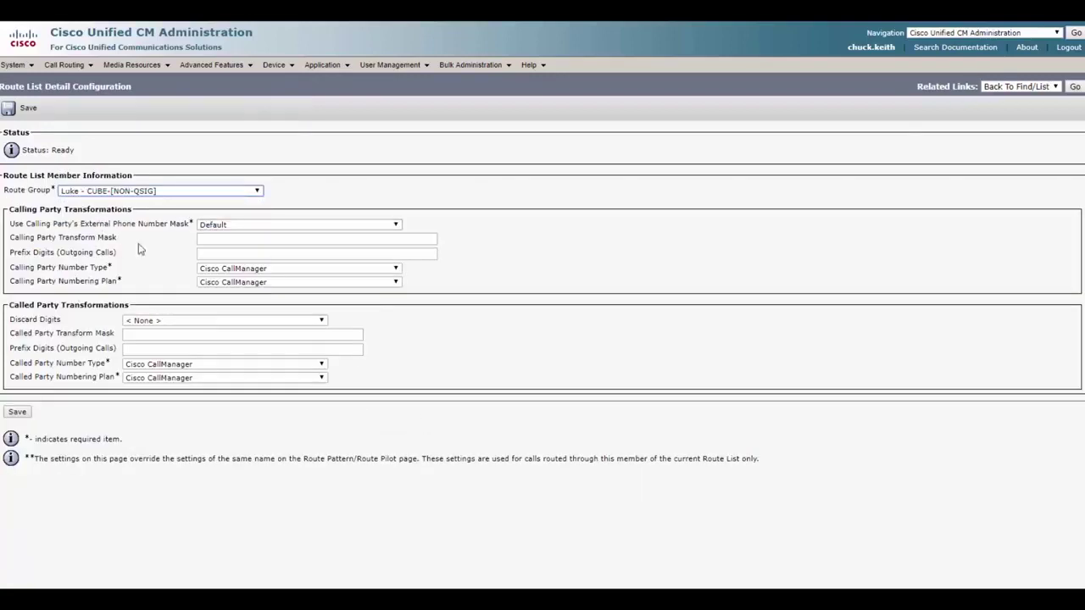
Set Luke - CUBE's called party discard digits to NANP:PreDot and prefix digits to 818181, and save the route list member.
click(140, 322)
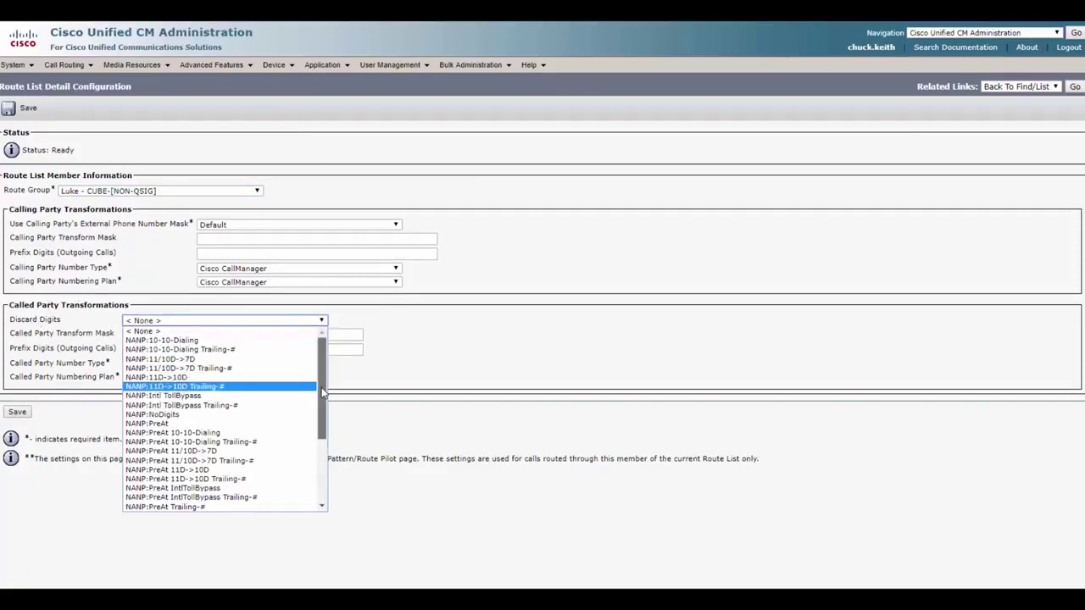
drag(322, 390, 325, 458)
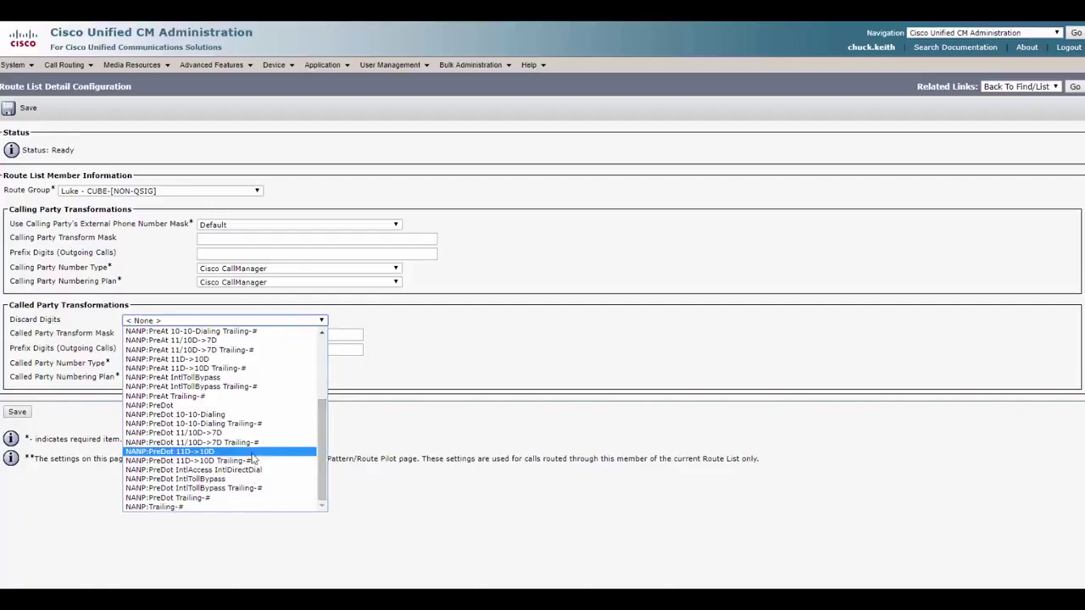
click(148, 408)
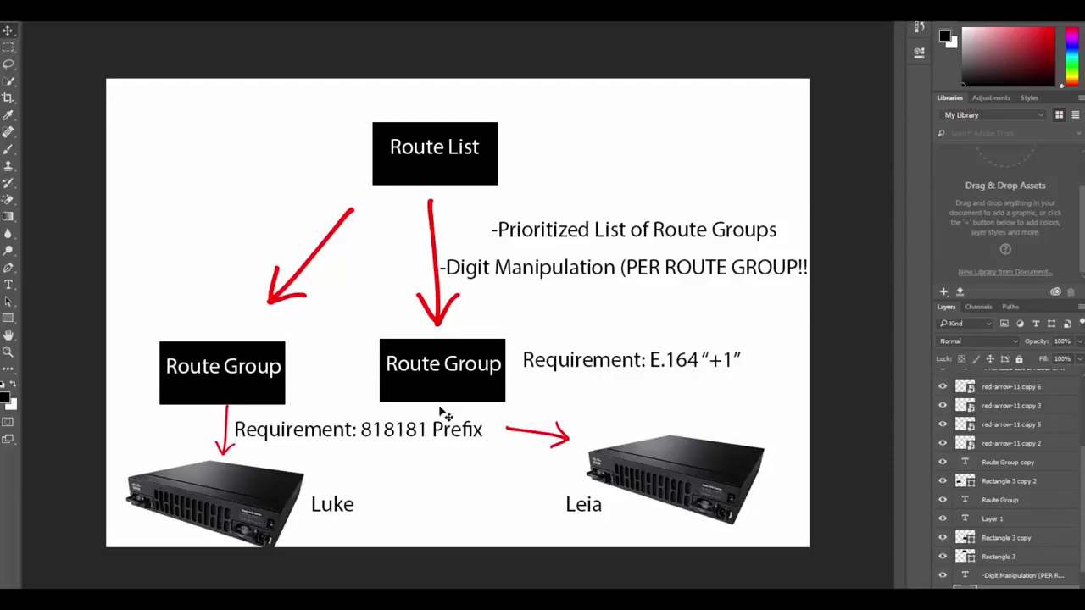
text(81)
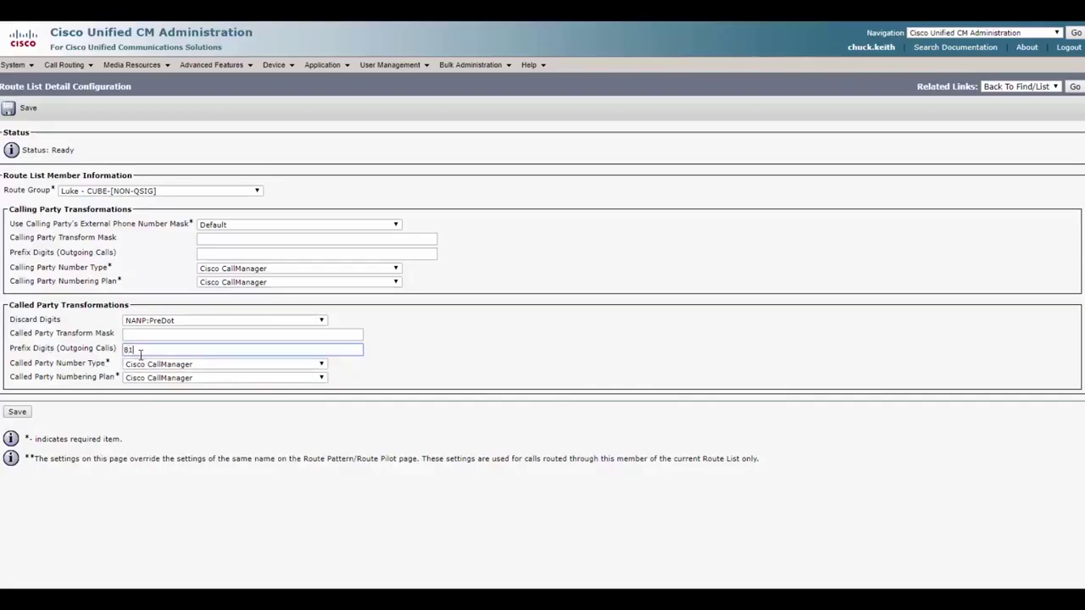
text(8181)
key(Return)
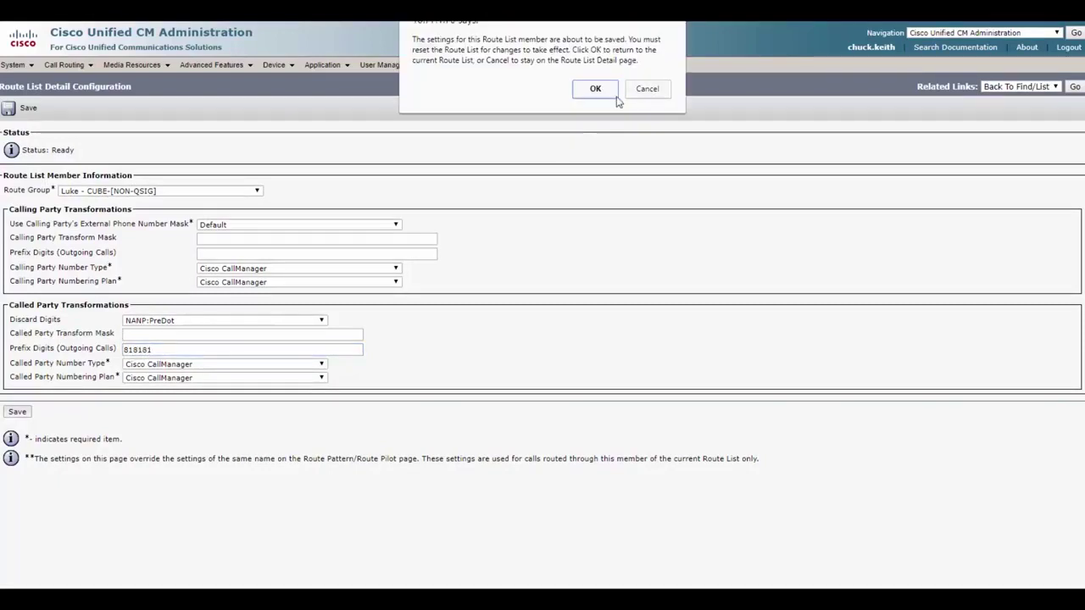
click(601, 92)
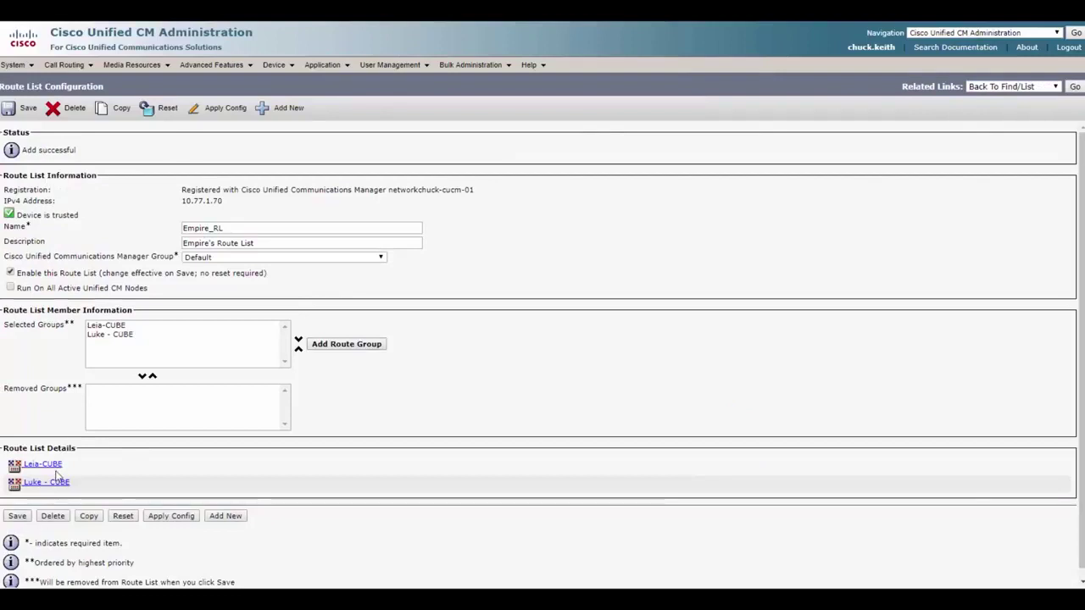
Move Leia-CUBE from the route list's selected groups to the removed groups.
click(97, 325)
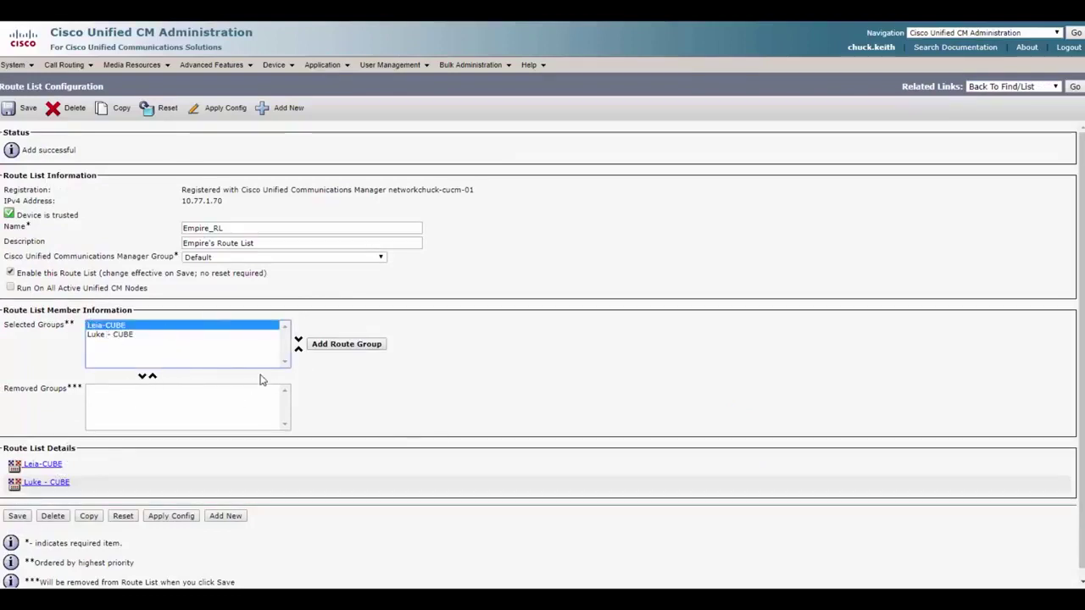
click(112, 337)
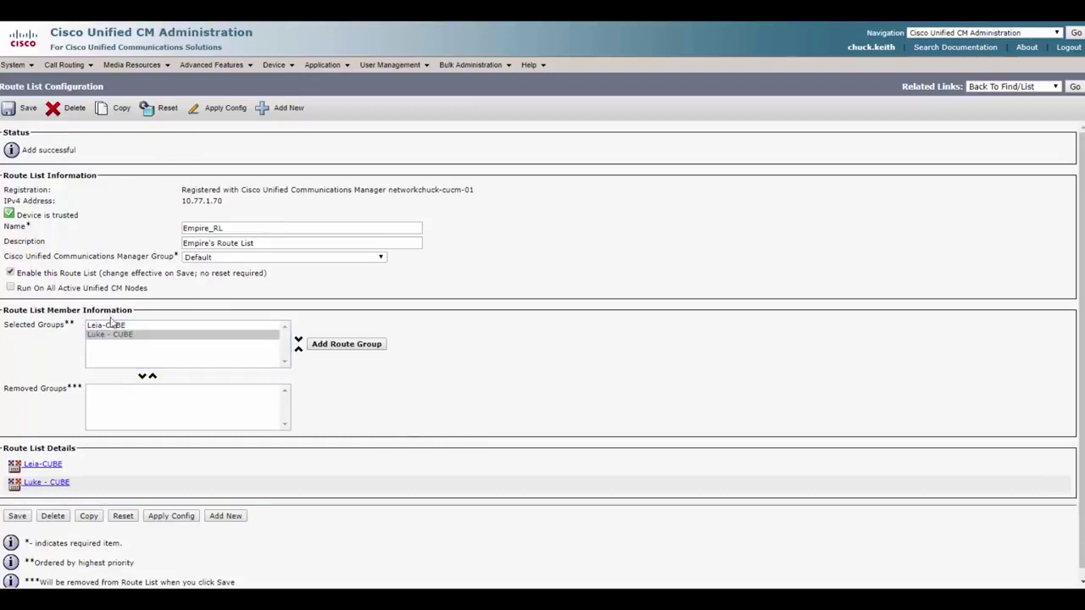
click(110, 329)
click(142, 376)
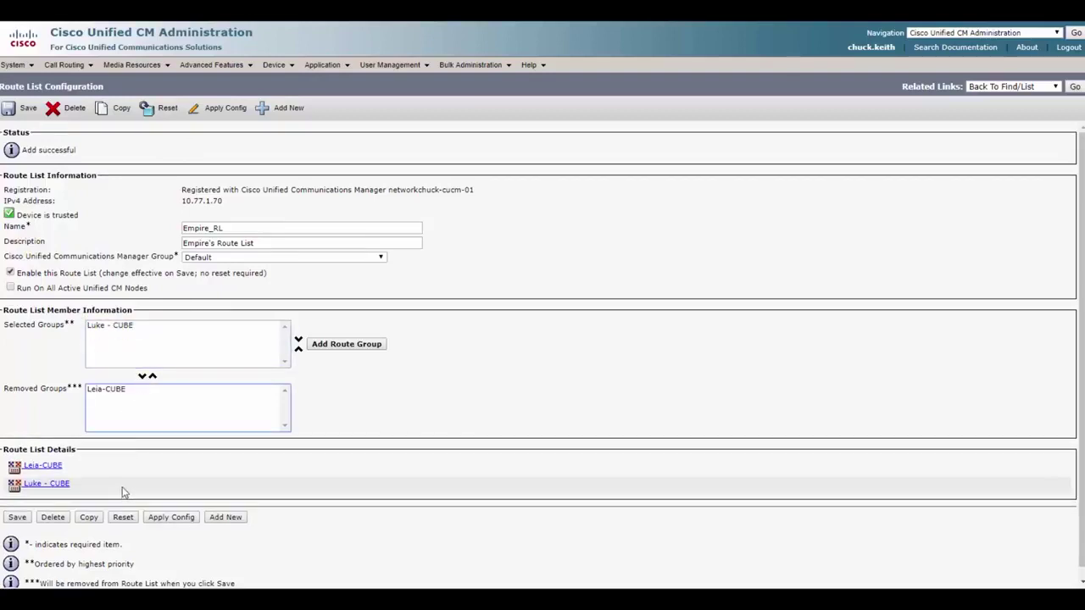
Return Leia-CUBE to the selected groups and move it above Luke - CUBE in priority.
click(129, 391)
click(153, 376)
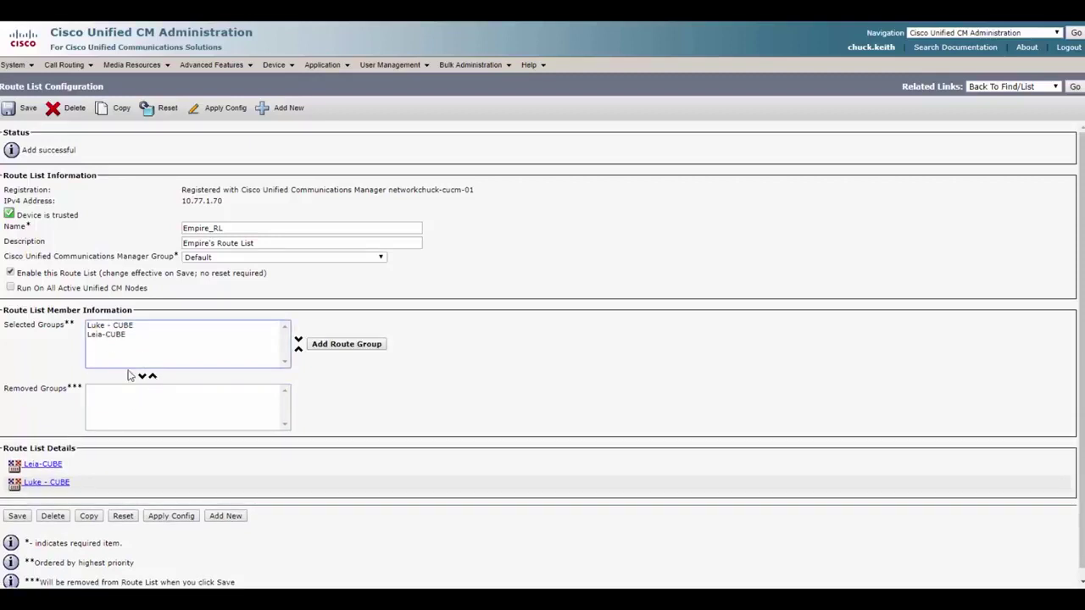
click(127, 336)
click(297, 348)
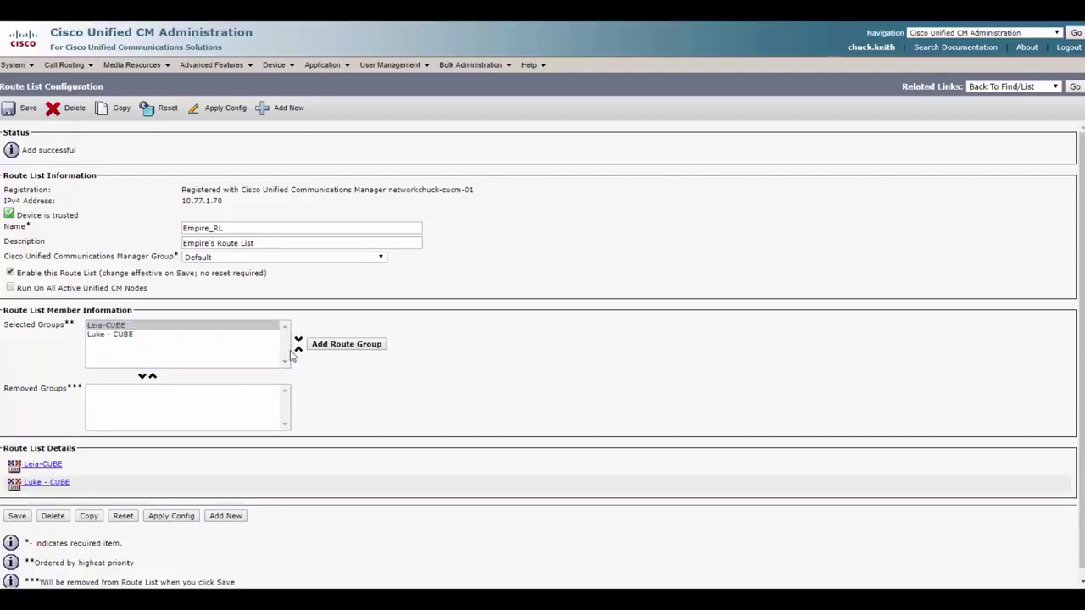
click(108, 337)
click(110, 327)
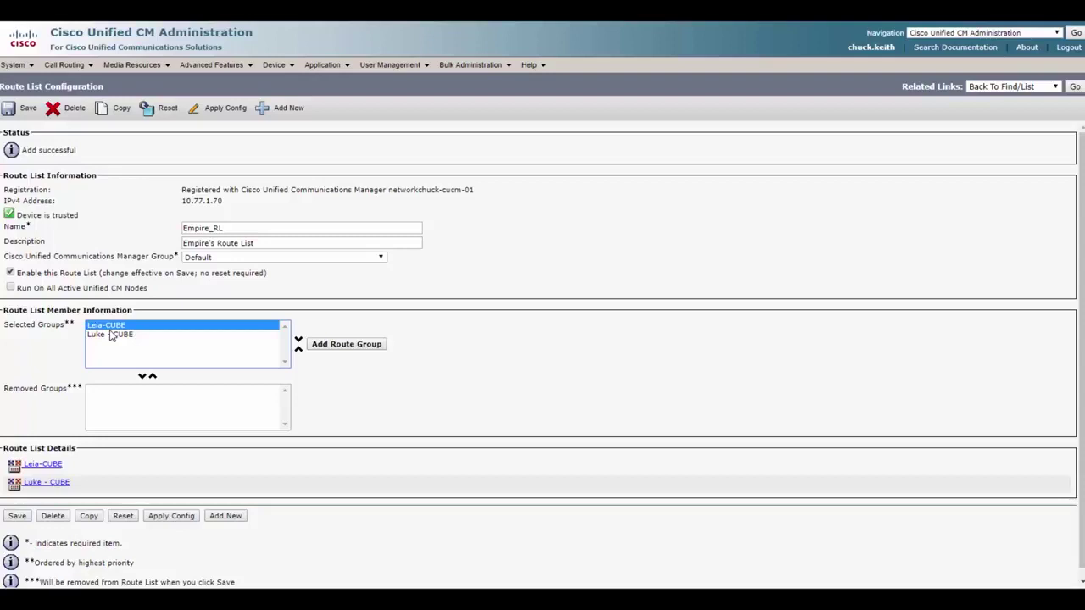
click(110, 336)
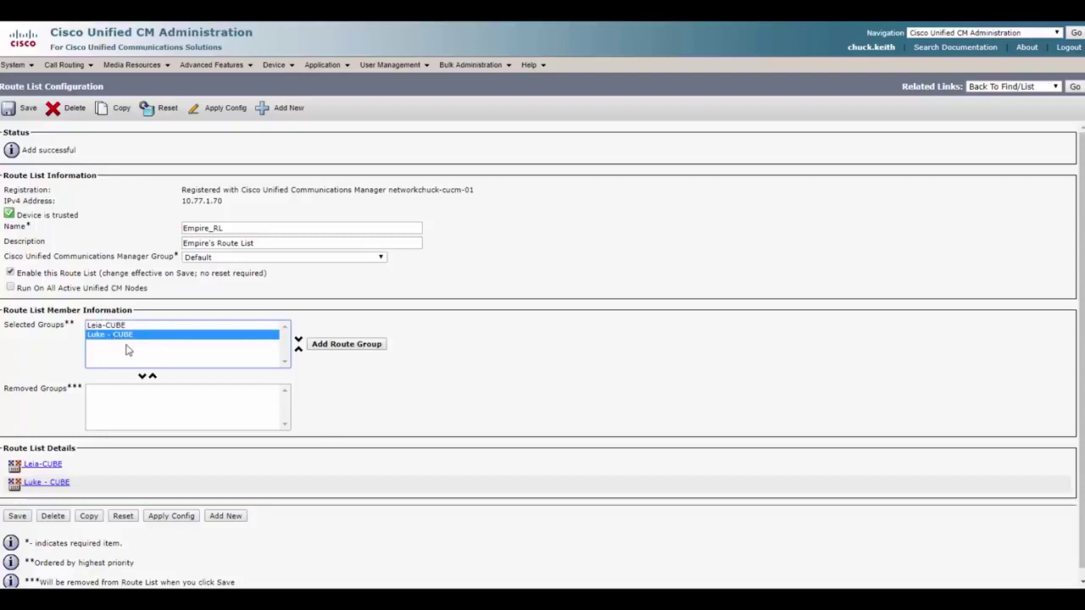
click(448, 452)
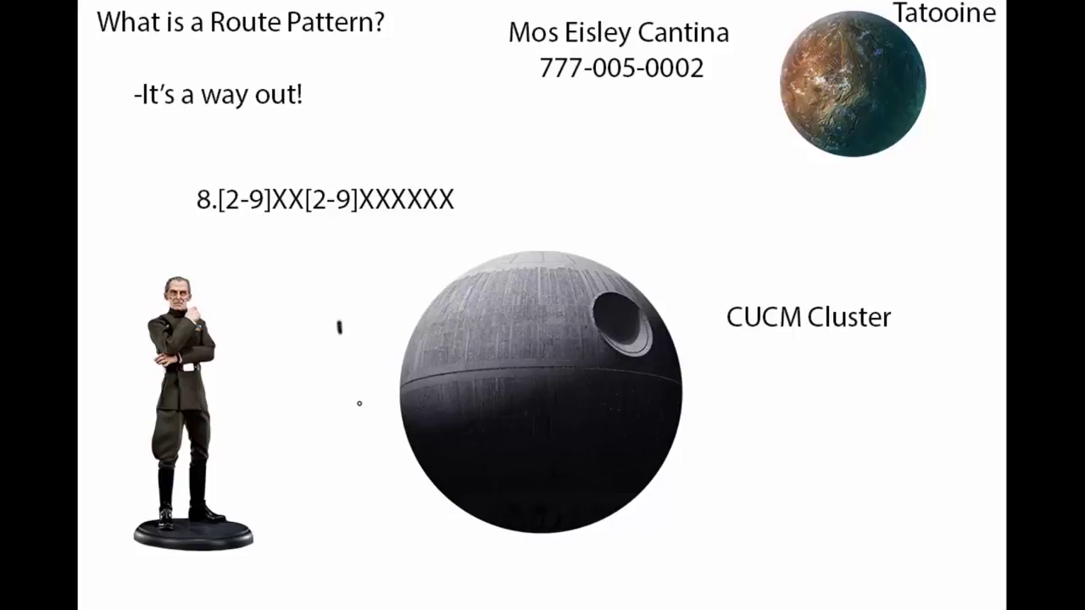
mouse_move(339, 327)
mouse_down()
mouse_move(635, 543)
mouse_move(739, 409)
mouse_move(375, 416)
mouse_move(810, 454)
mouse_move(691, 472)
mouse_move(547, 301)
mouse_up()
key(ctrl+z)
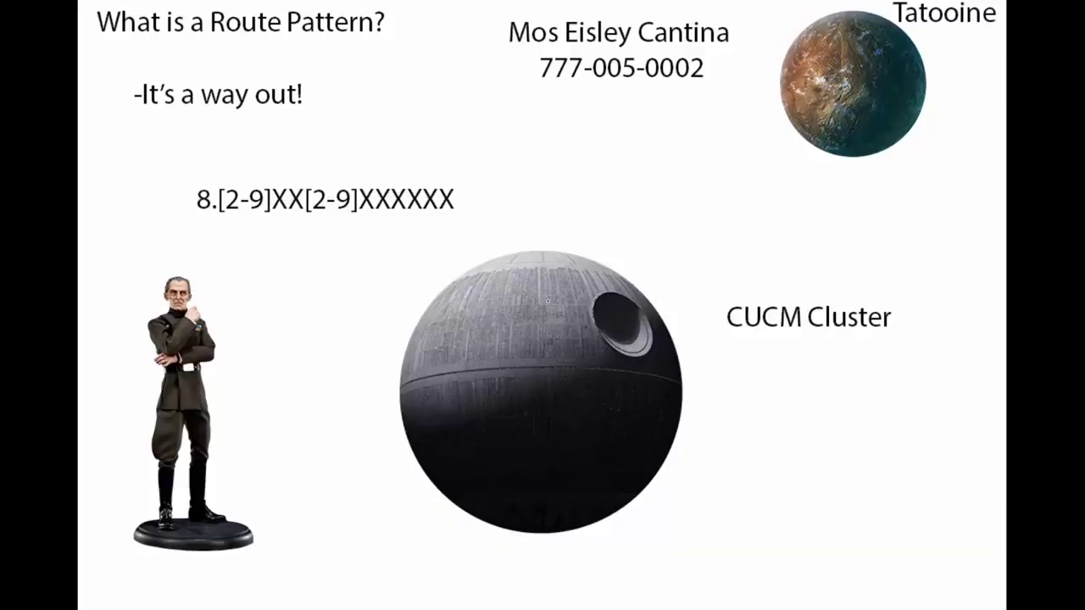
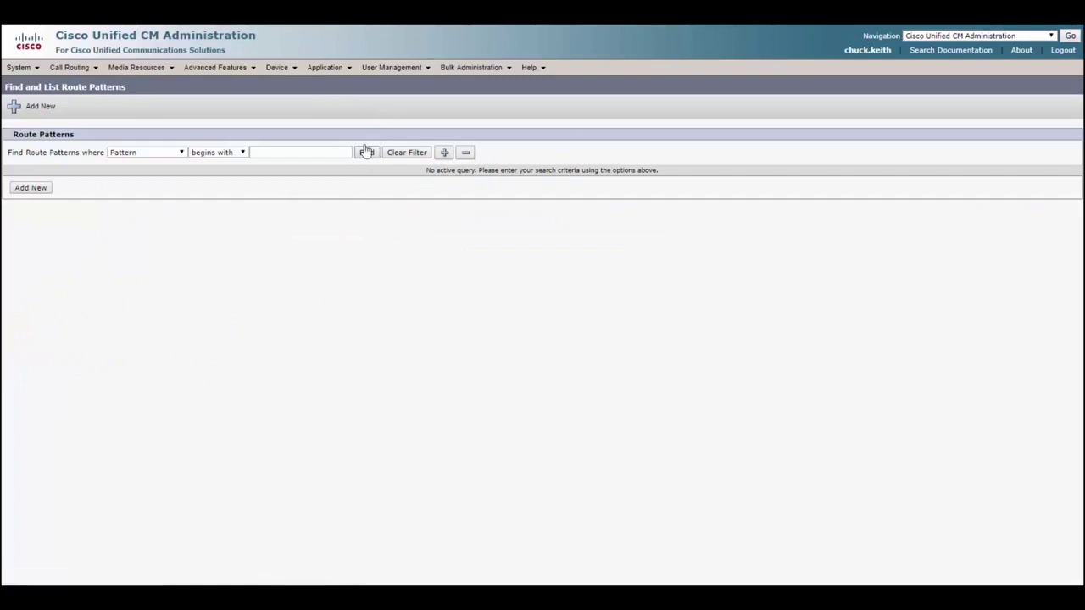
List the existing route patterns, and start a new one with 8.[2-9]XX[2-9]XXXXXX as its pattern.
click(367, 153)
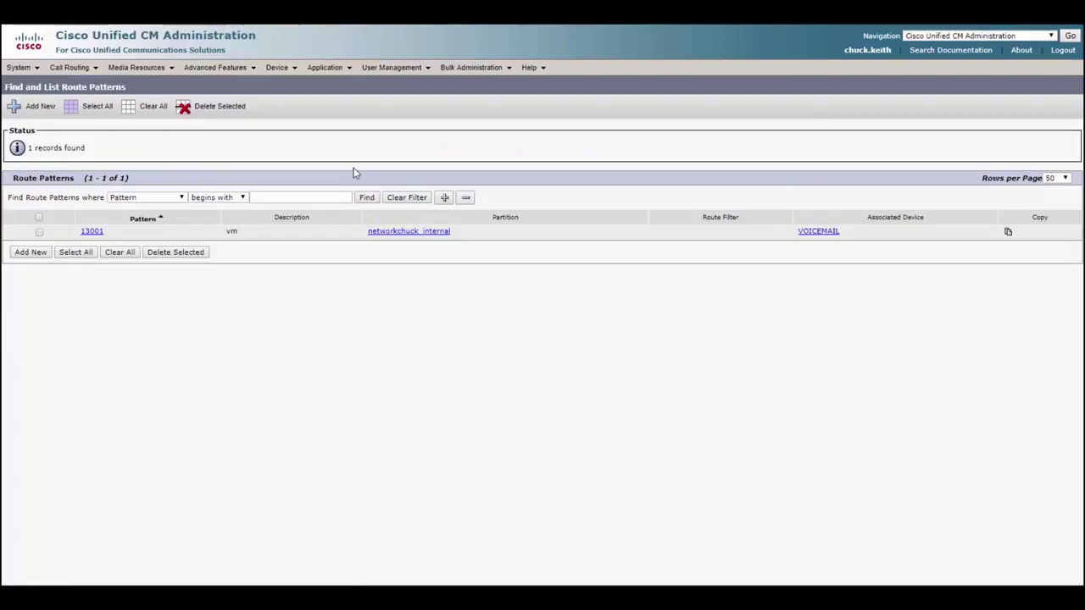
click(36, 251)
click(255, 192)
text(8)
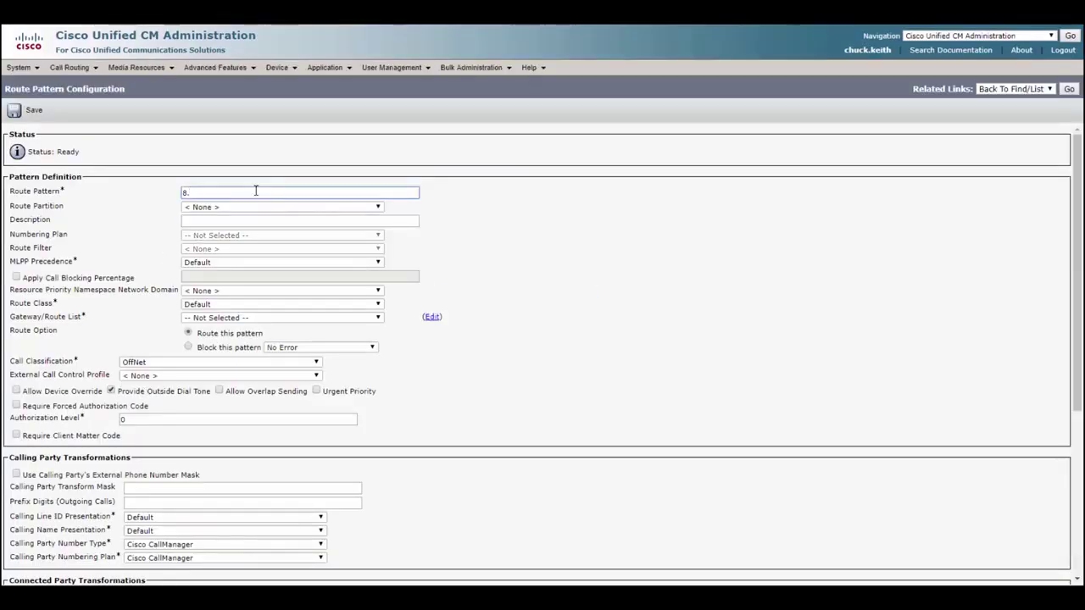
text(.[2-9]XX[2-9]XXXXXX)
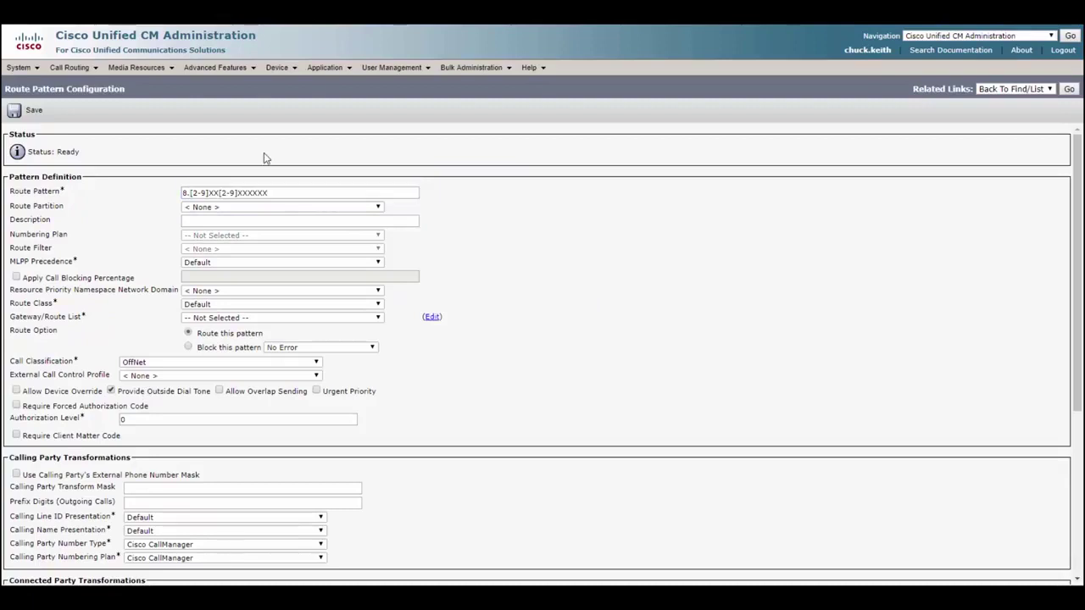
drag(270, 192, 161, 192)
click(287, 192)
drag(245, 200, 173, 203)
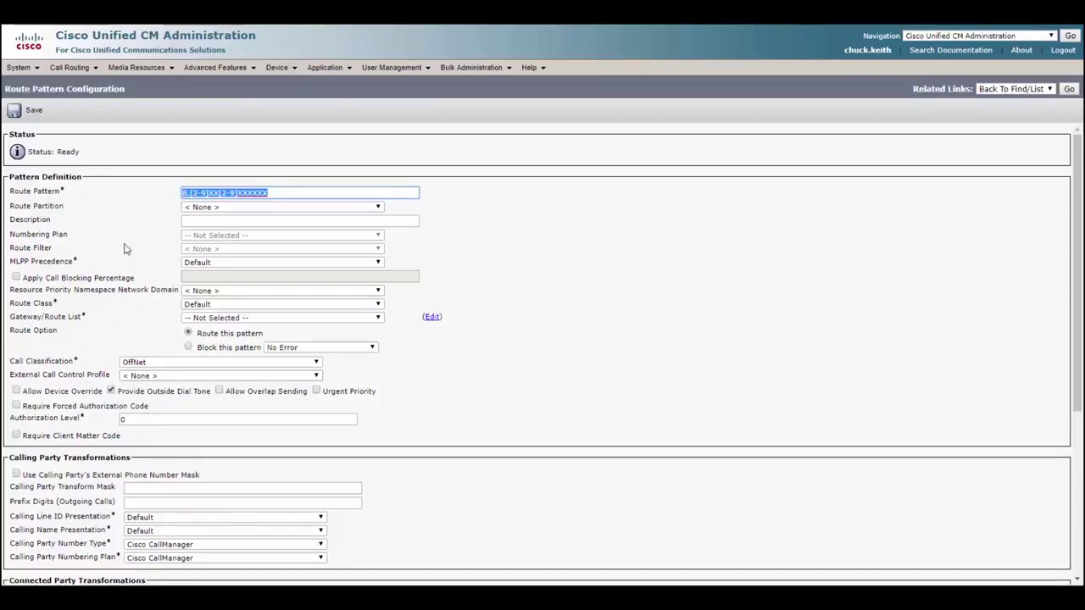
Assign the new route pattern to the Tatooine_PT partition.
click(221, 212)
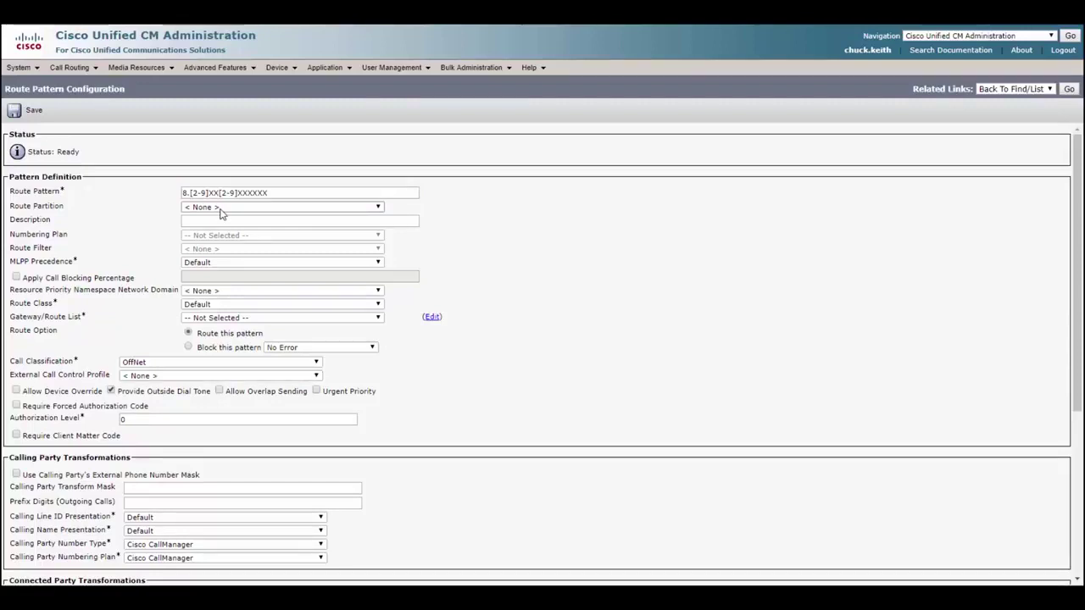
click(218, 211)
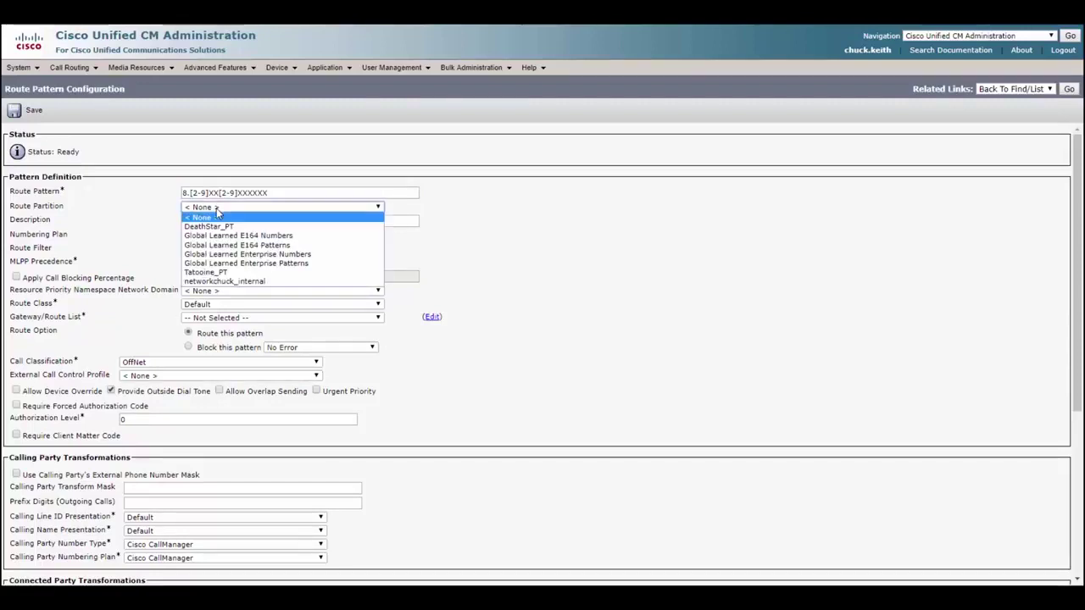
click(216, 272)
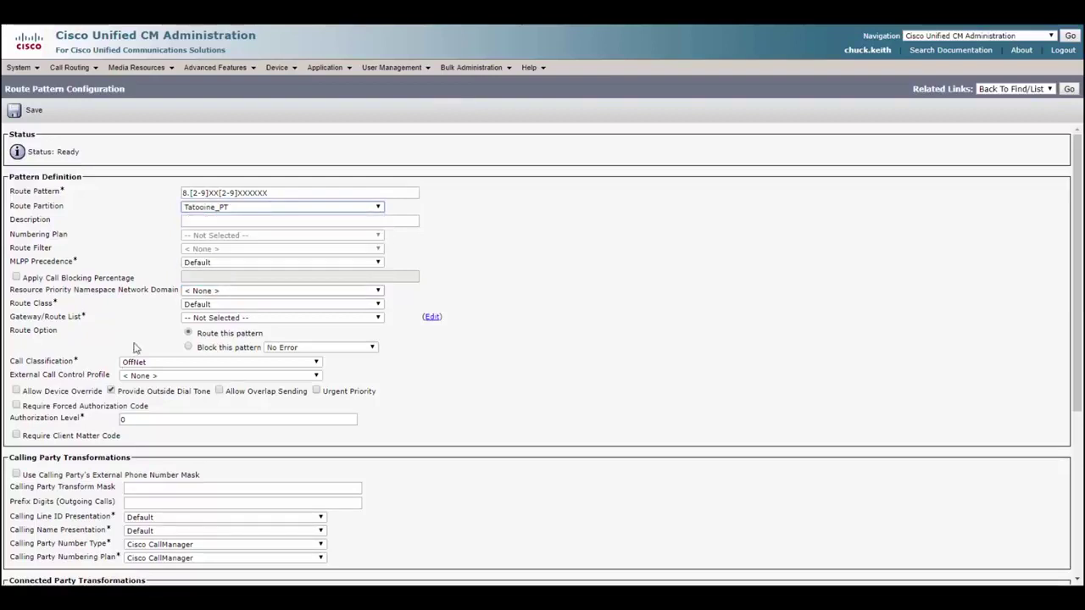
Describe the route pattern as Tatooine OUTBOUND and set its gateway/route list to Empire_RL.
click(226, 220)
text(Tatooine OUTBOUND)
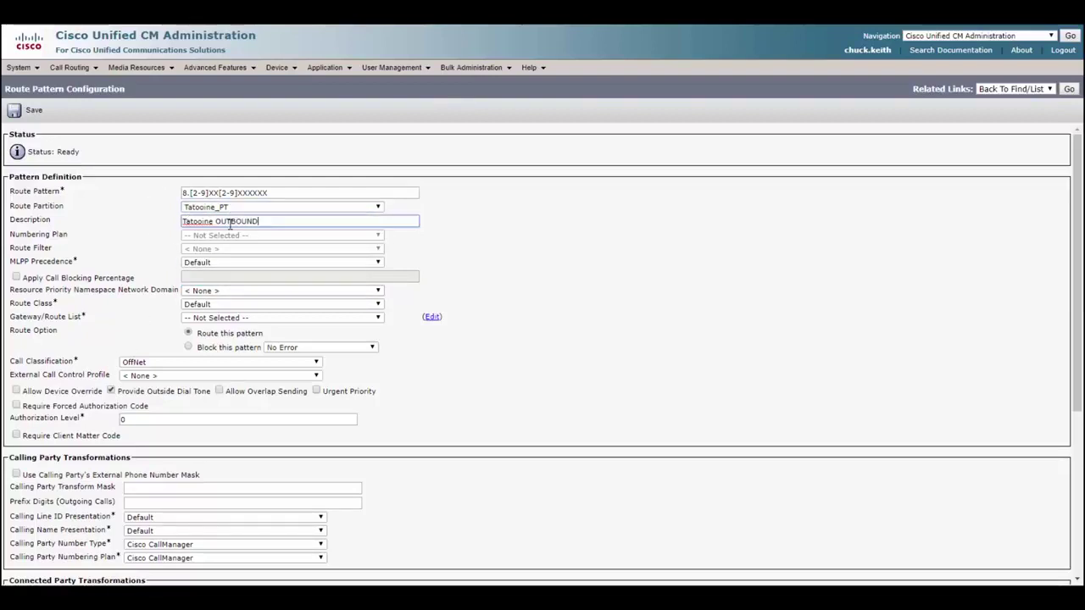
drag(257, 220, 167, 233)
click(173, 288)
click(243, 319)
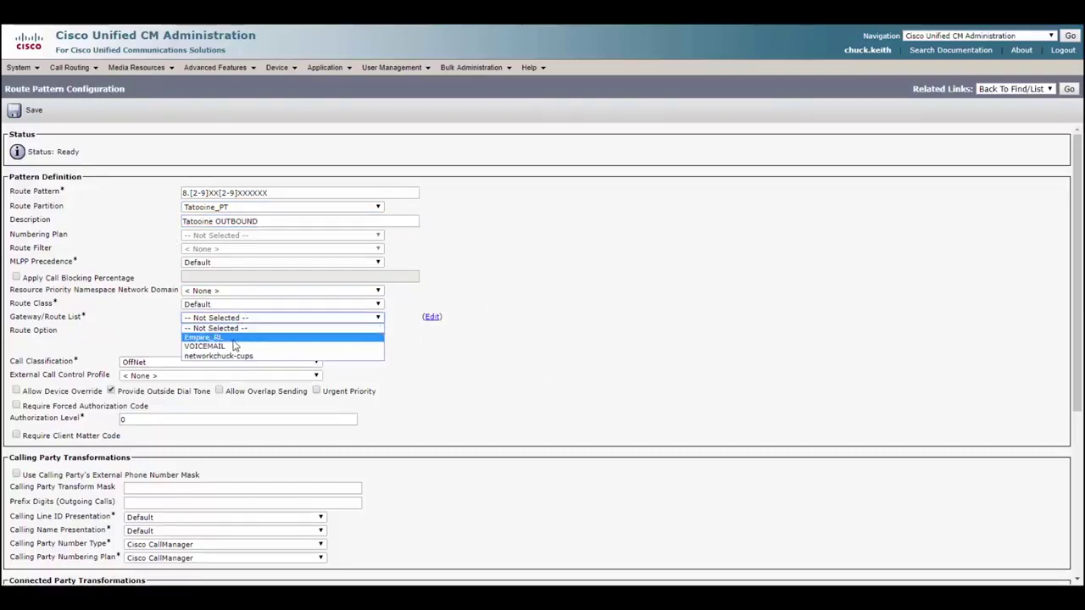
click(233, 338)
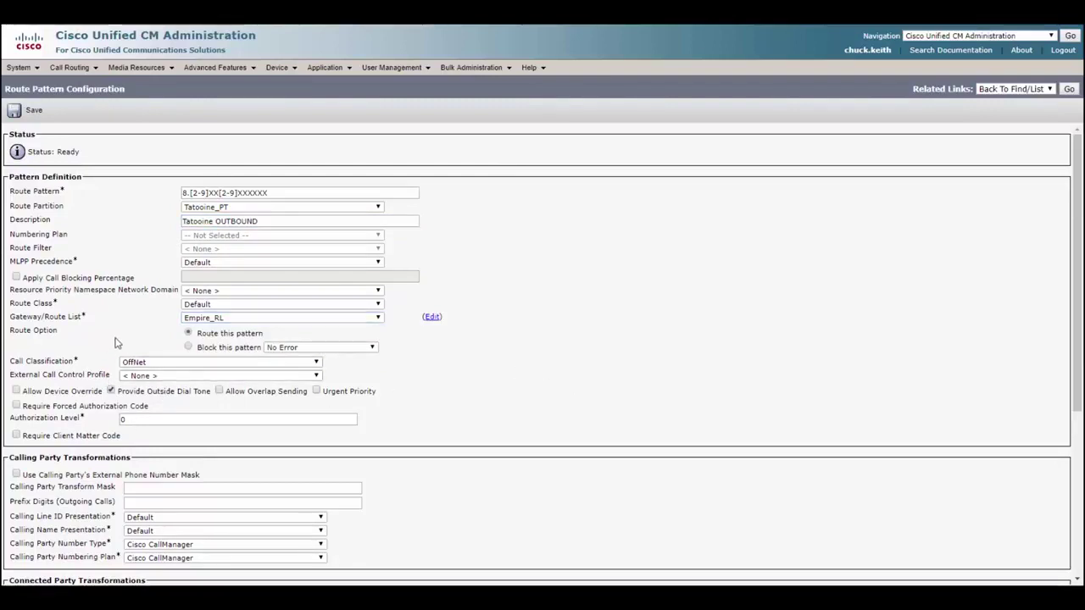
Examine the route pattern's calling, connected and called party transformation settings, including the available discard digits options.
scroll(114, 348, down, 3)
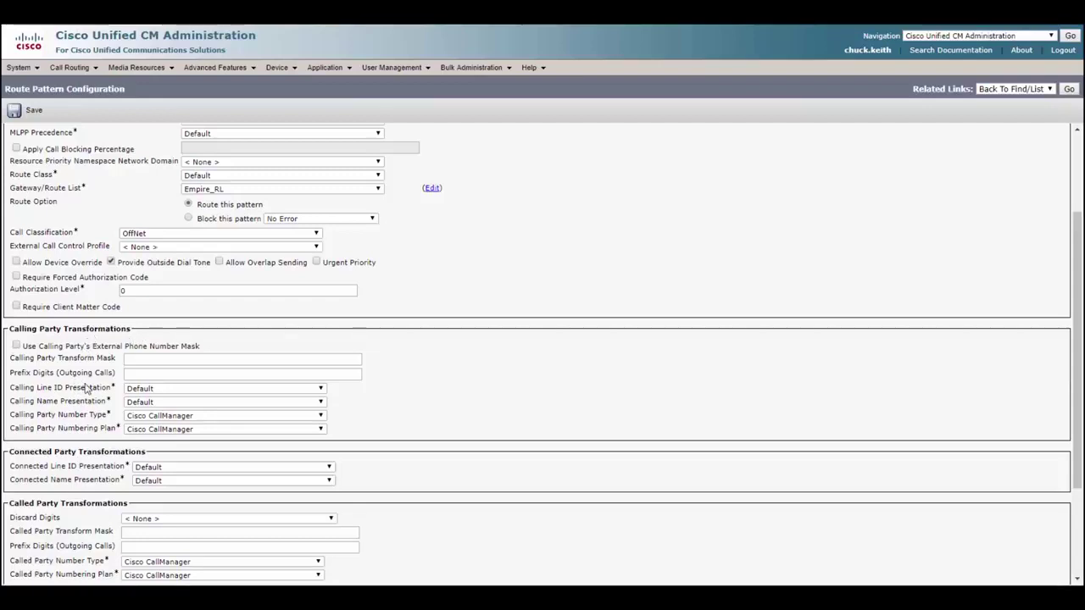
scroll(102, 423, down, 2)
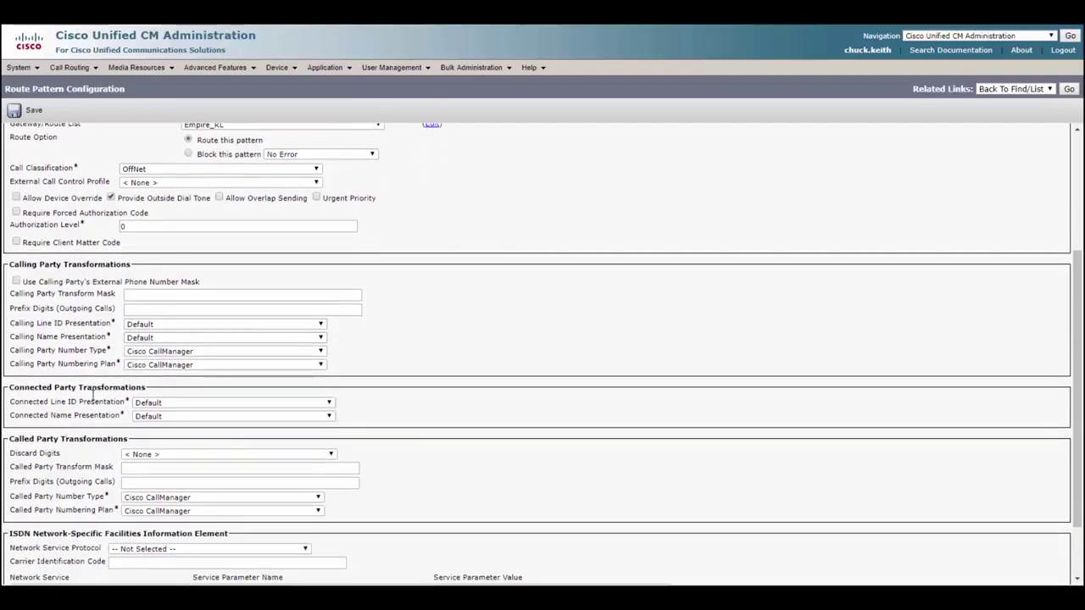
click(137, 454)
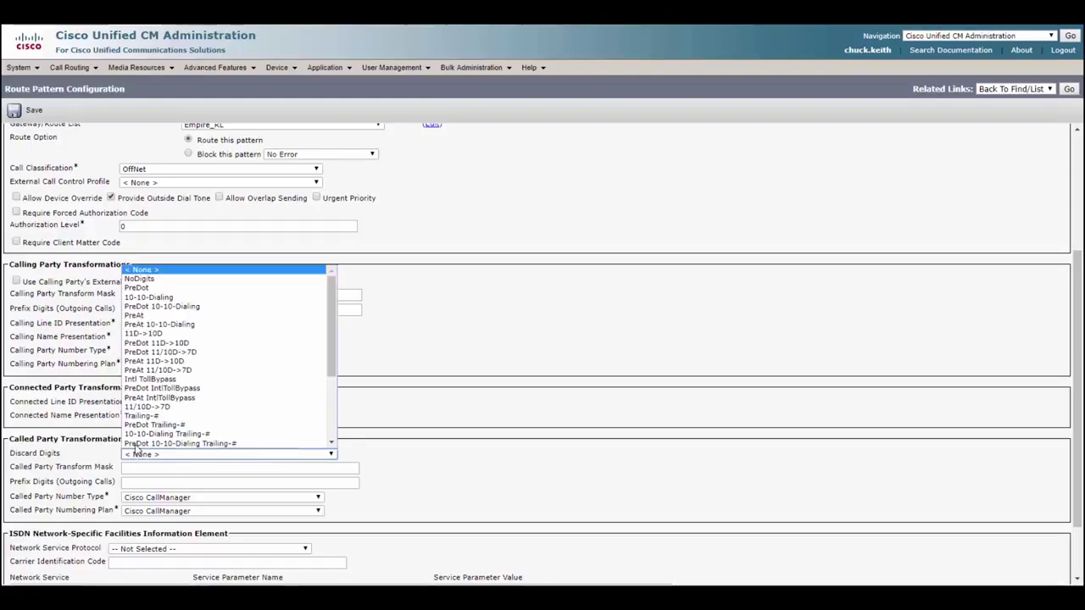
scroll(136, 424, down, 3)
click(110, 457)
click(132, 468)
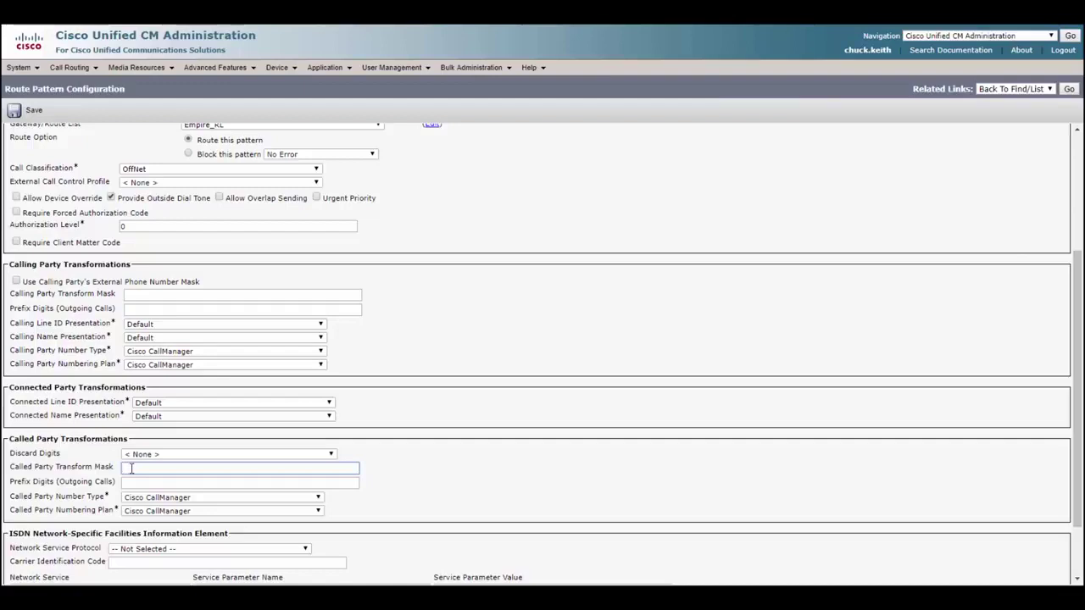
click(205, 480)
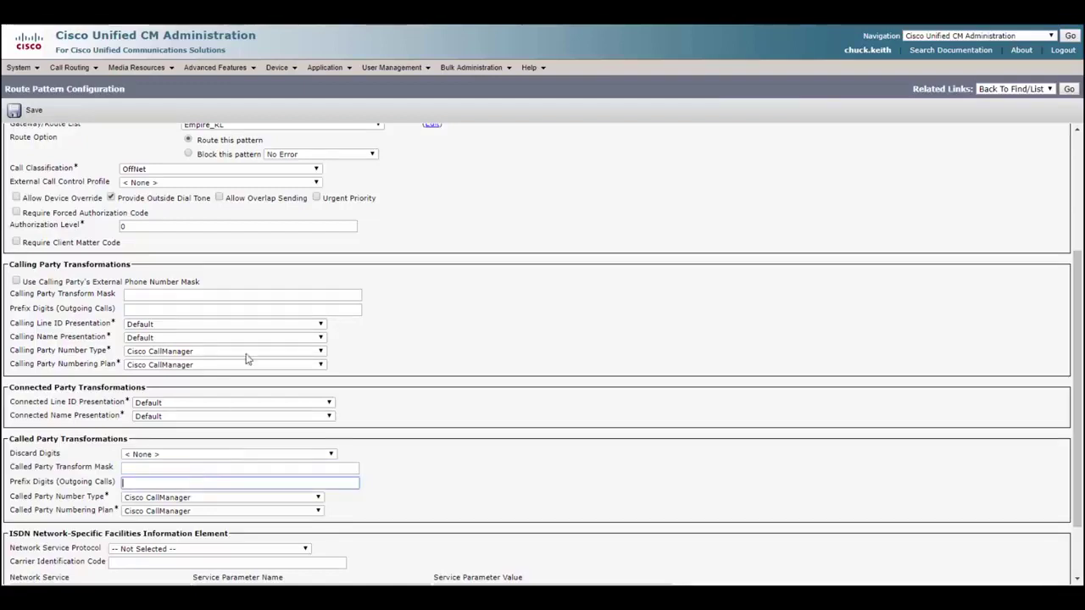
scroll(299, 348, down, 1)
scroll(301, 344, down, 2)
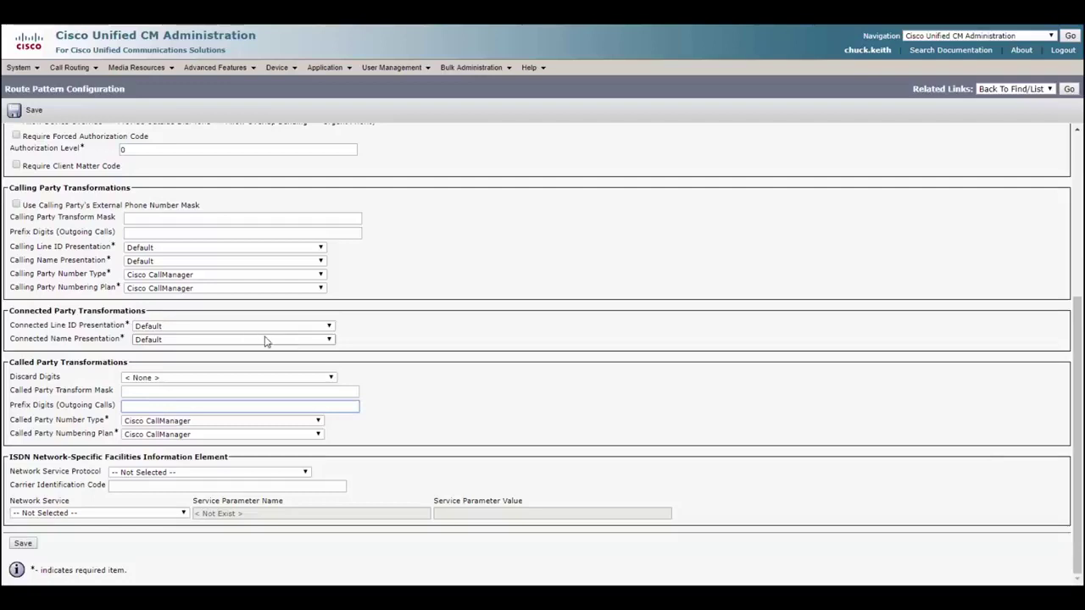
scroll(250, 330, up, 7)
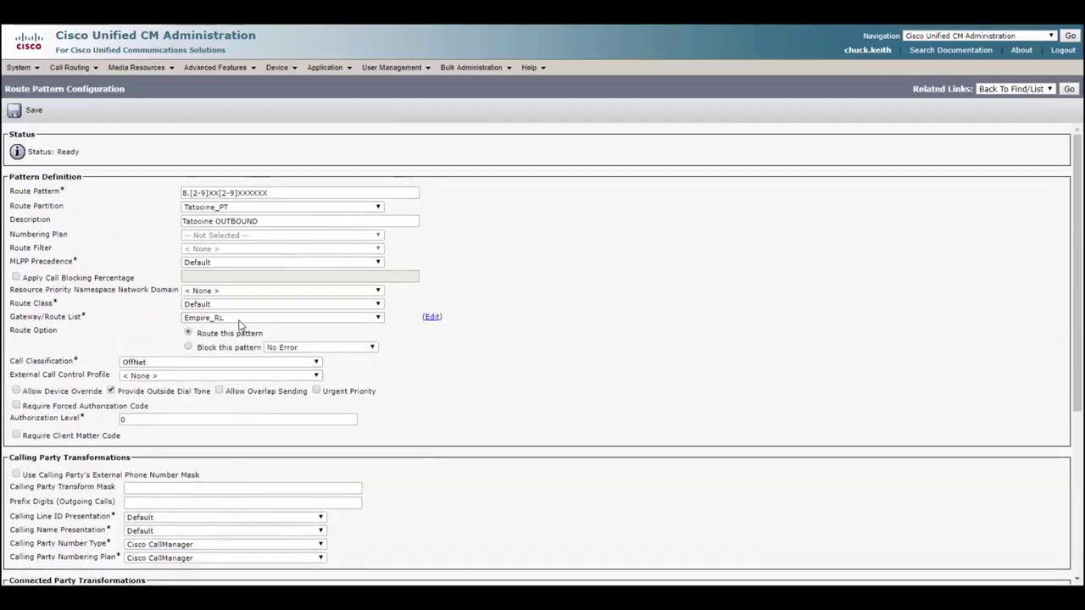
Save the new Tatooine outbound route pattern and accept the confirmation.
click(184, 193)
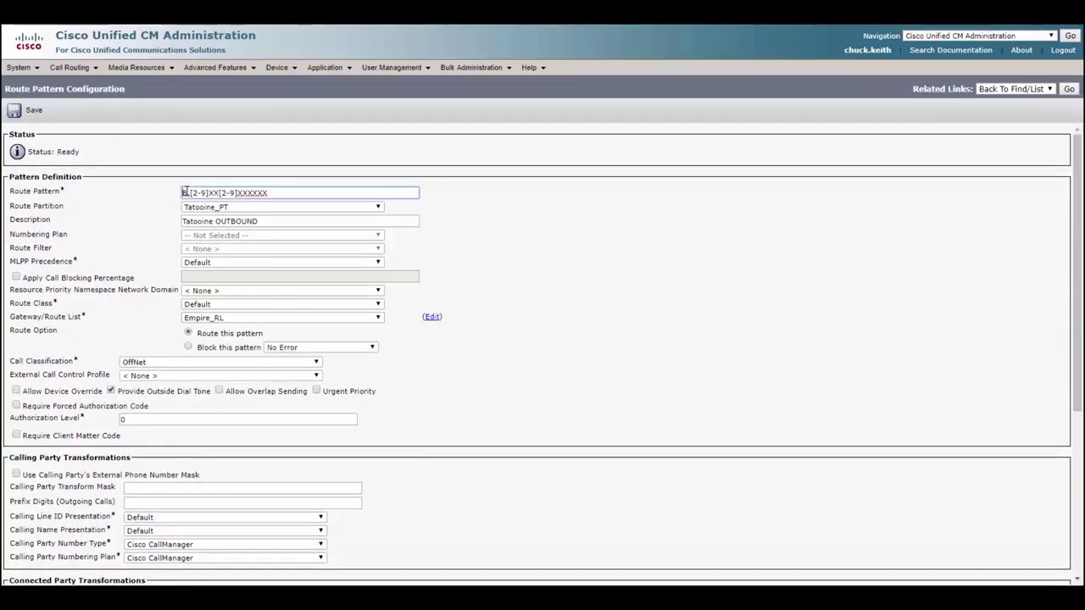
drag(184, 193, 271, 182)
click(140, 244)
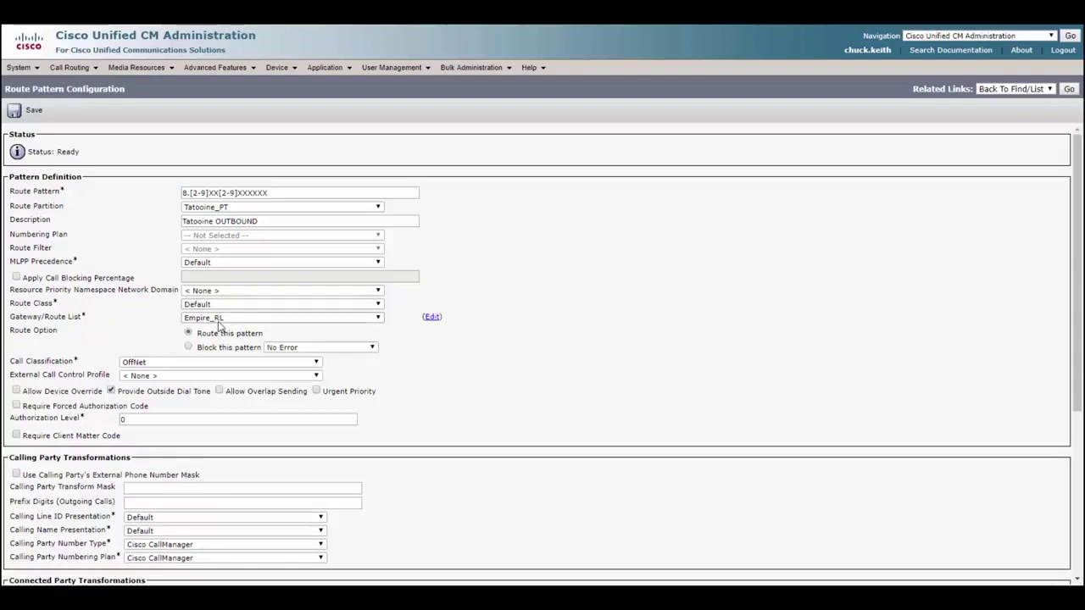
click(27, 115)
click(584, 102)
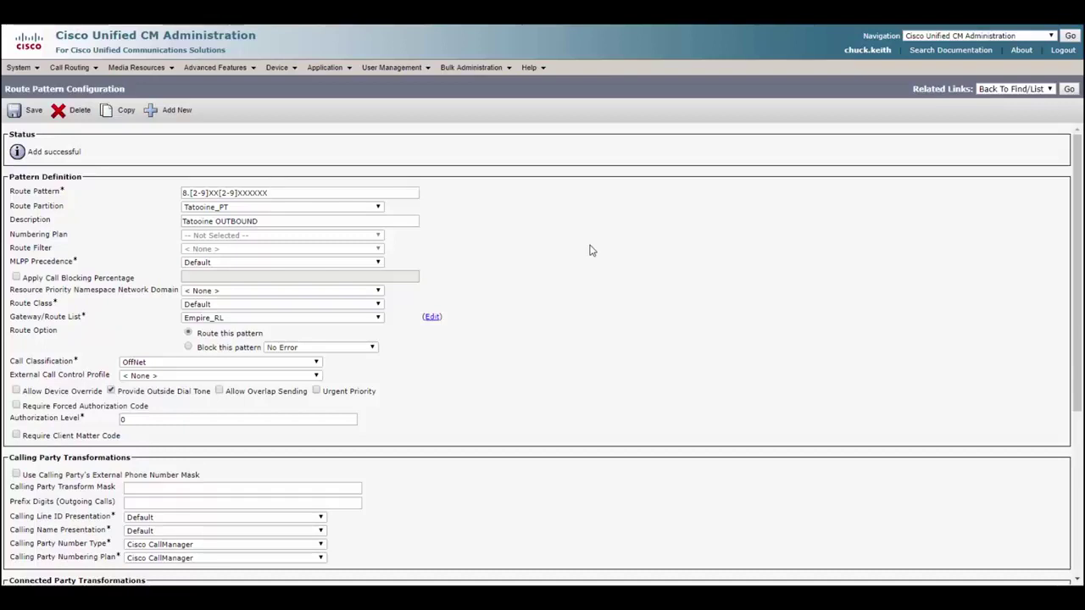
Open the Route Plan Report and search for entries whose partition contains "tat".
click(84, 71)
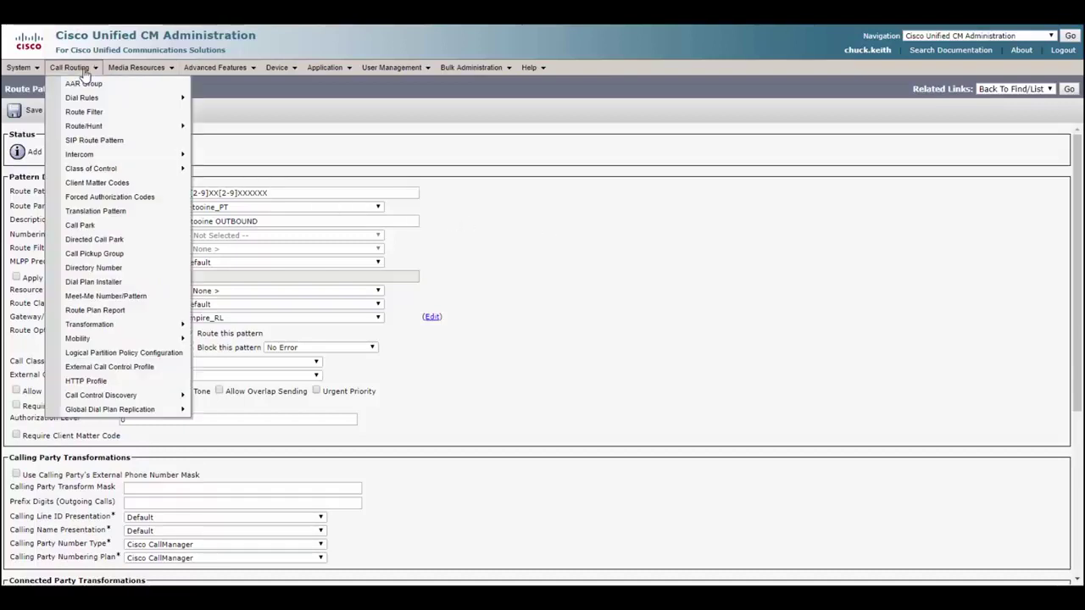
click(107, 311)
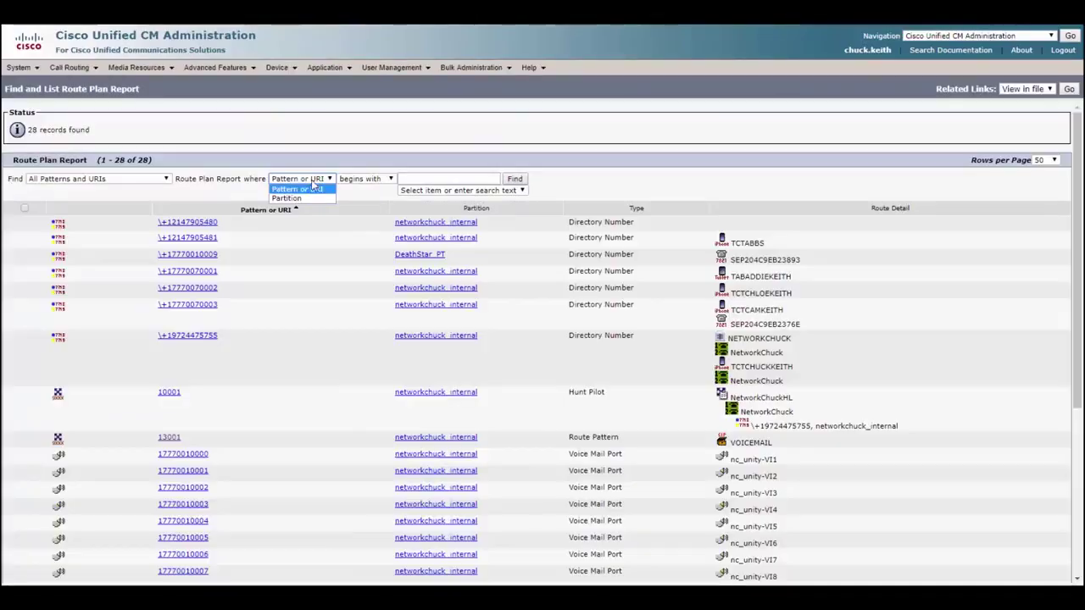
click(305, 196)
click(369, 179)
click(368, 199)
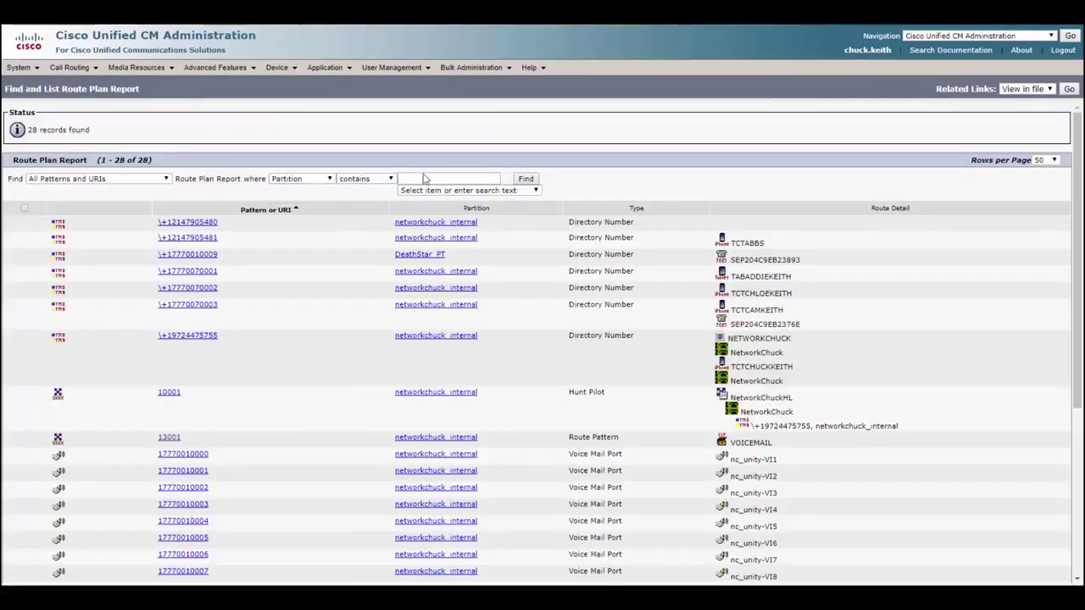
click(434, 180)
text(tat)
key(Return)
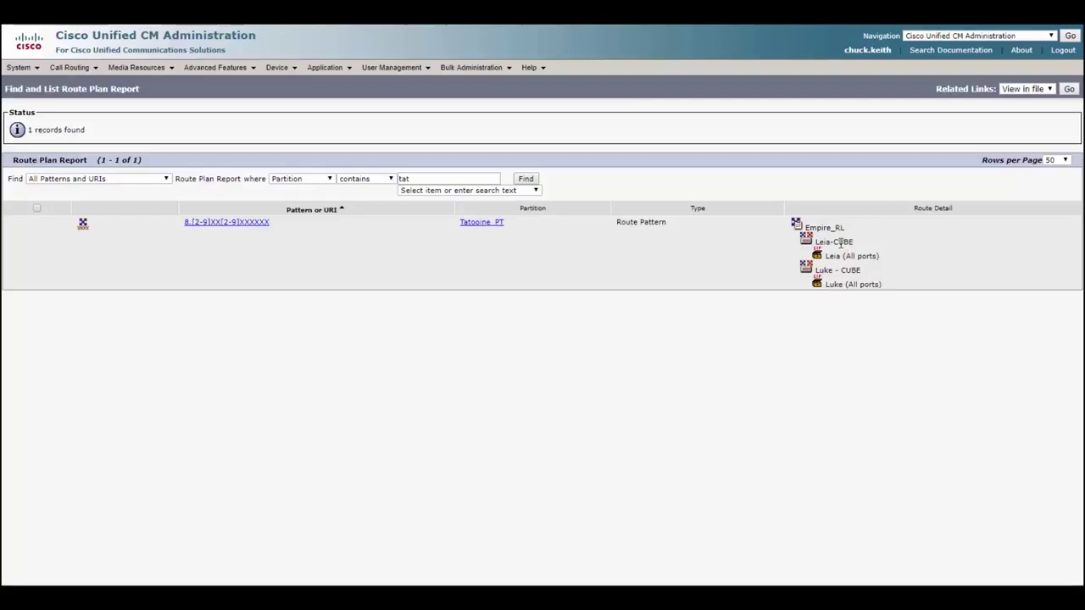
Open the Luke - CUBE route group from the report's route detail and return to the reloaded report.
click(805, 275)
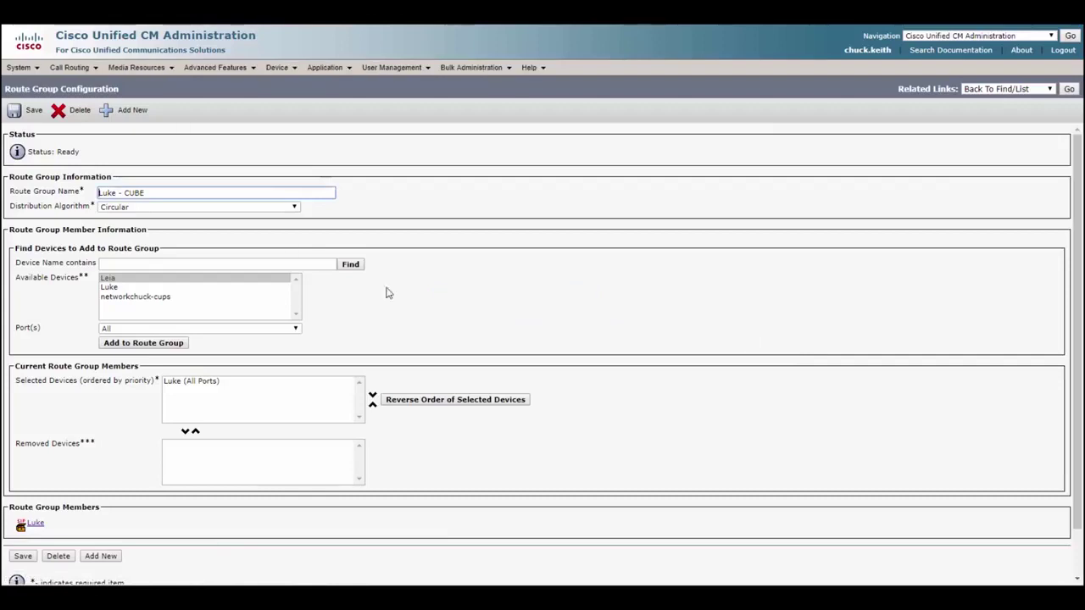
click(18, 24)
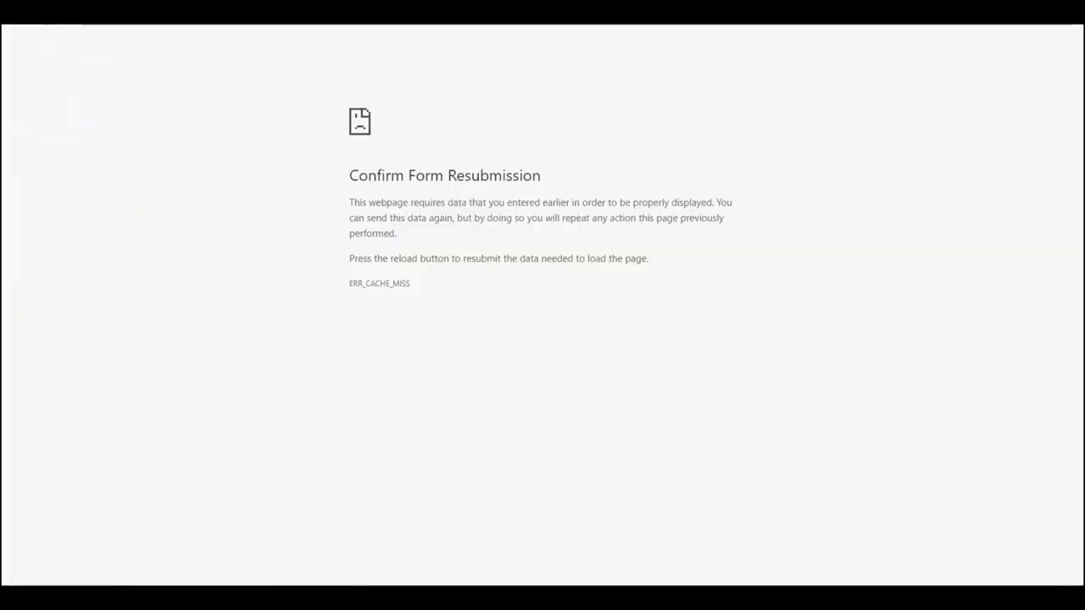
key(F5)
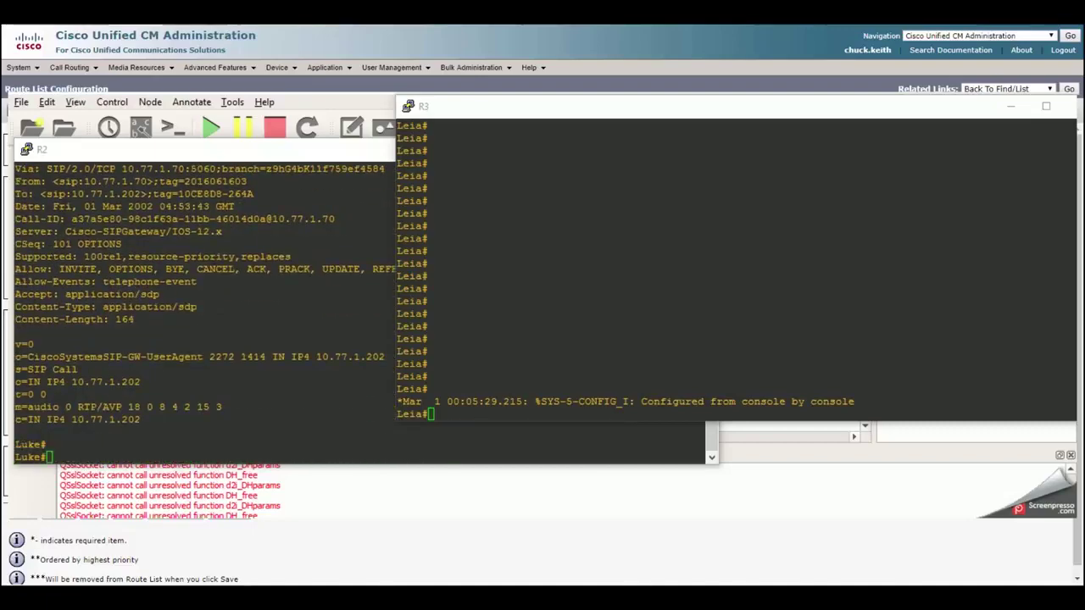
Switch to the Luke (R2) and Leia (R3) router consoles and push the old debug output out of view with blank prompt lines.
click(290, 415)
key(Return)
key(Return)
key(Return)
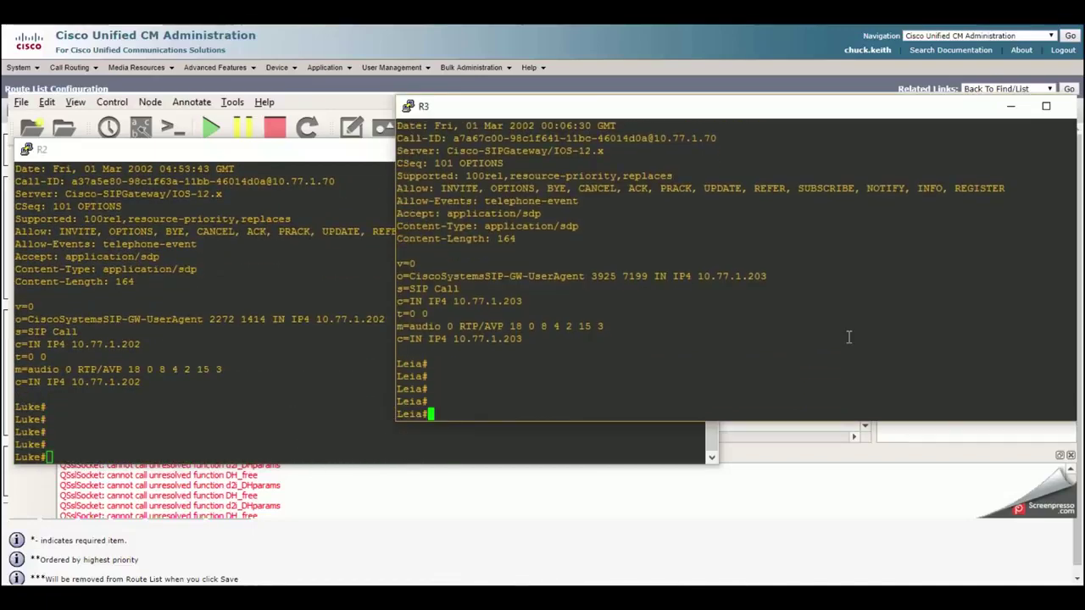
click(530, 255)
click(340, 335)
key(Return)
key(Return)
key(Return)
key(Return)
key(Return)
key(Return)
key(Return)
key(Return)
key(Return)
key(Return)
key(Return)
key(Return)
key(Return)
key(Return)
key(Return)
key(Return)
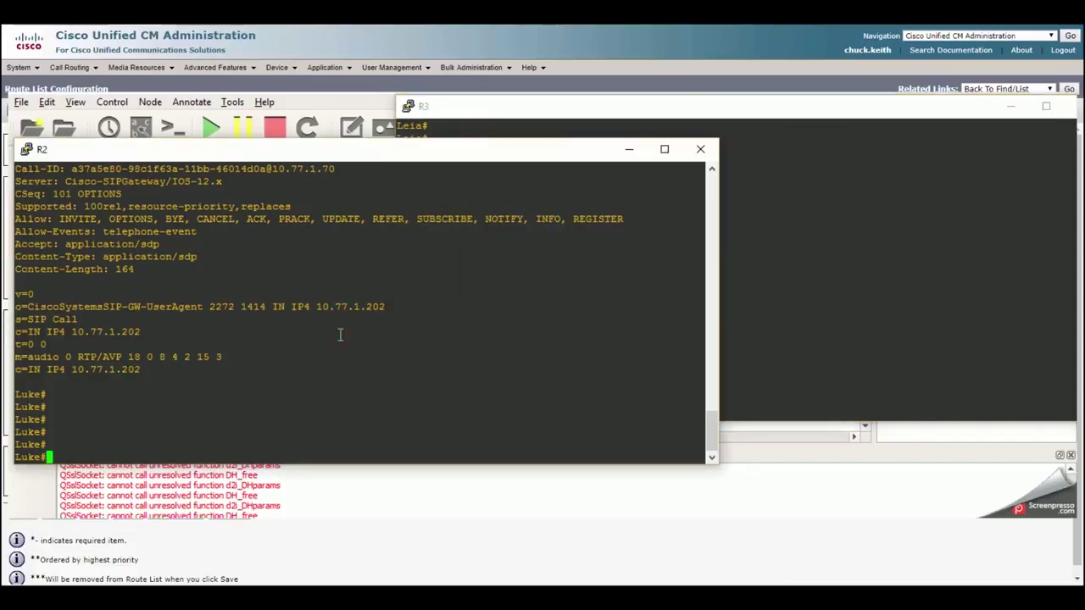
click(915, 283)
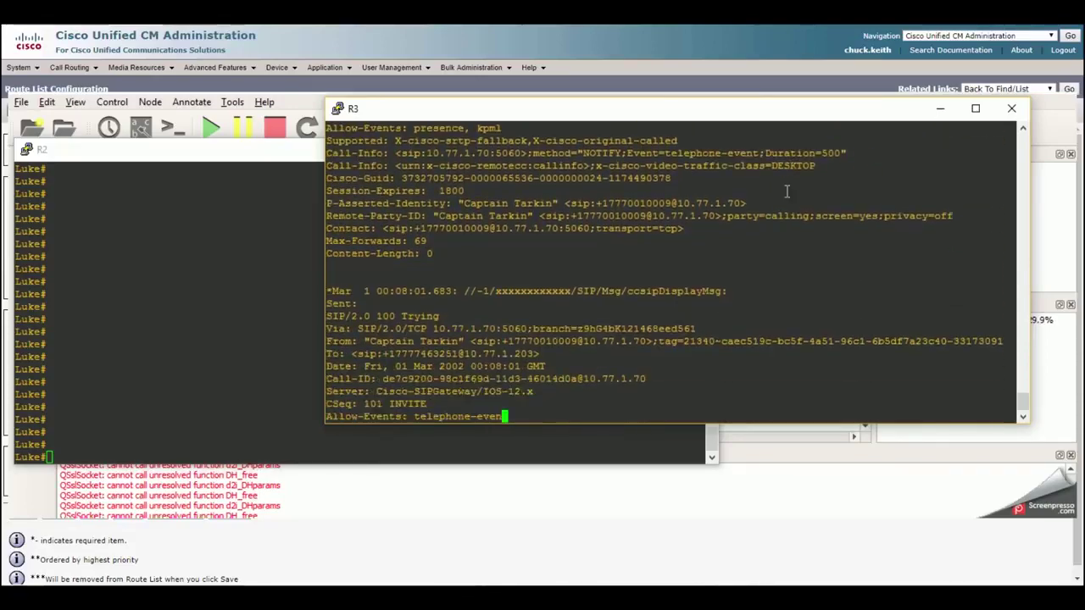
Find the received INVITE in the Leia (R3) console's SIP debug output and highlight its called number.
key(Return)
key(Return)
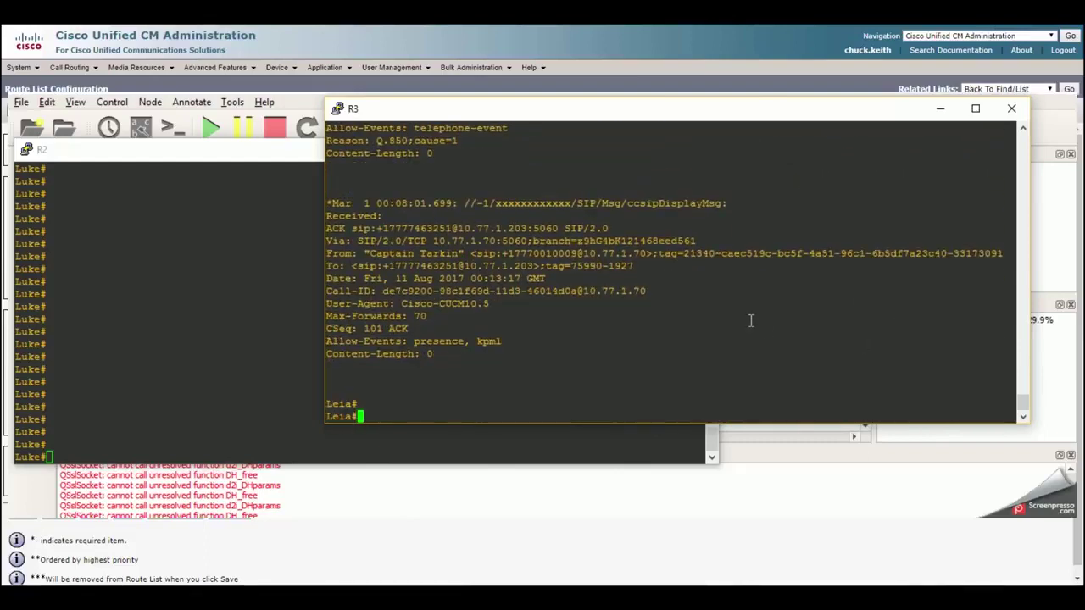
click(1023, 129)
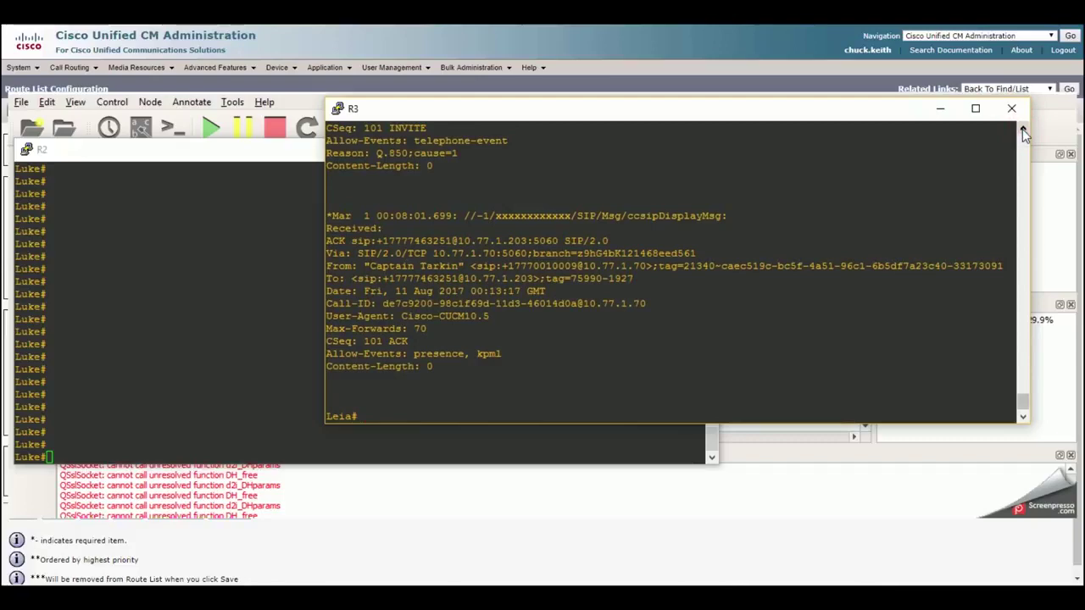
drag(1022, 129, 1022, 129)
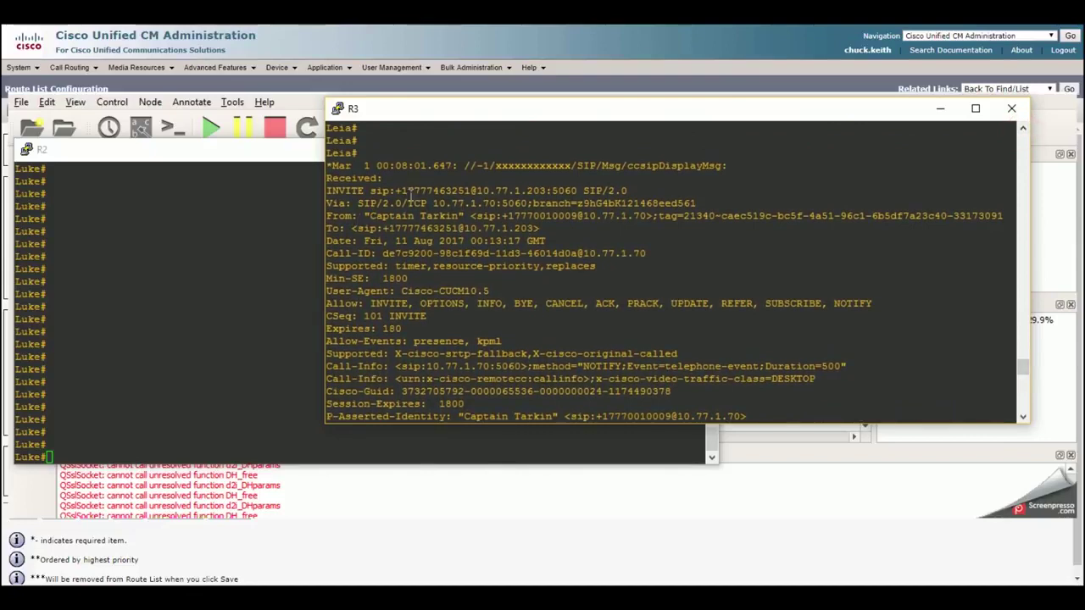
drag(383, 191, 469, 197)
click(462, 186)
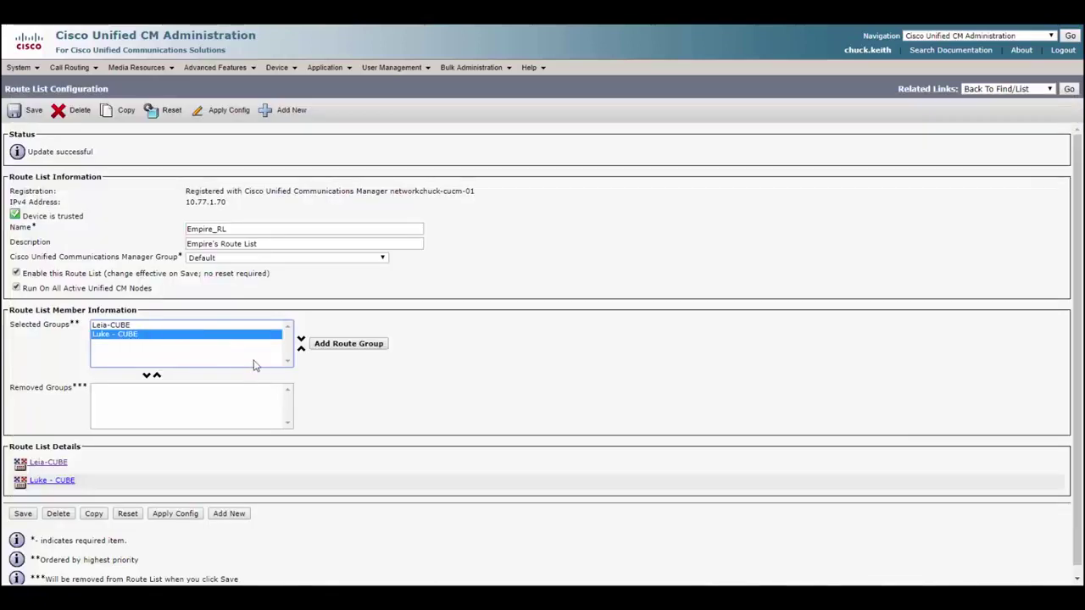
Move Luke - CUBE above Leia-CUBE in Empire_RL's selected groups, then save and reset the route list.
click(301, 350)
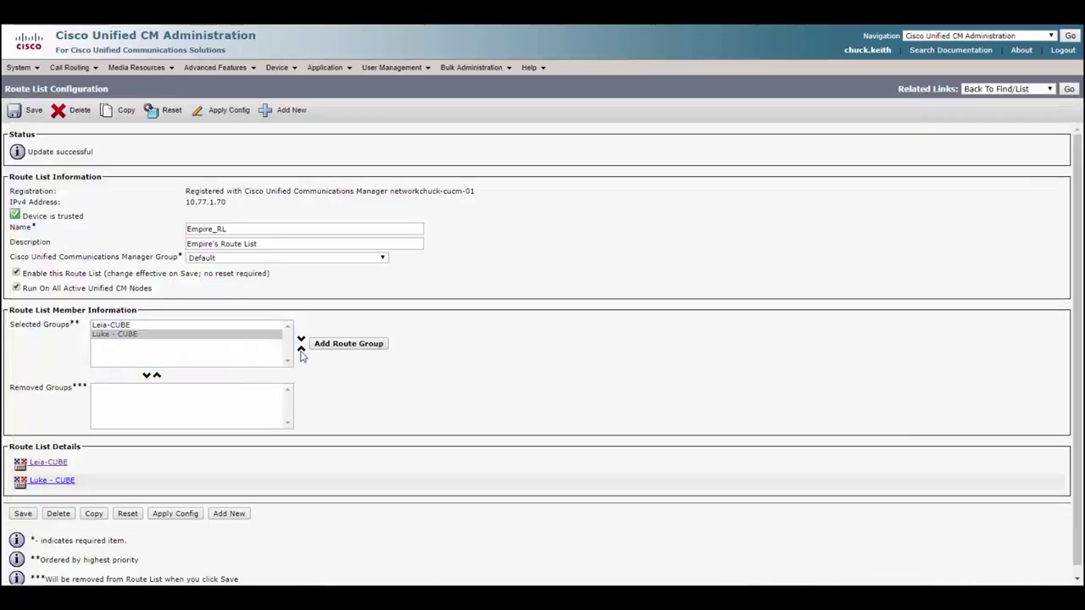
click(32, 515)
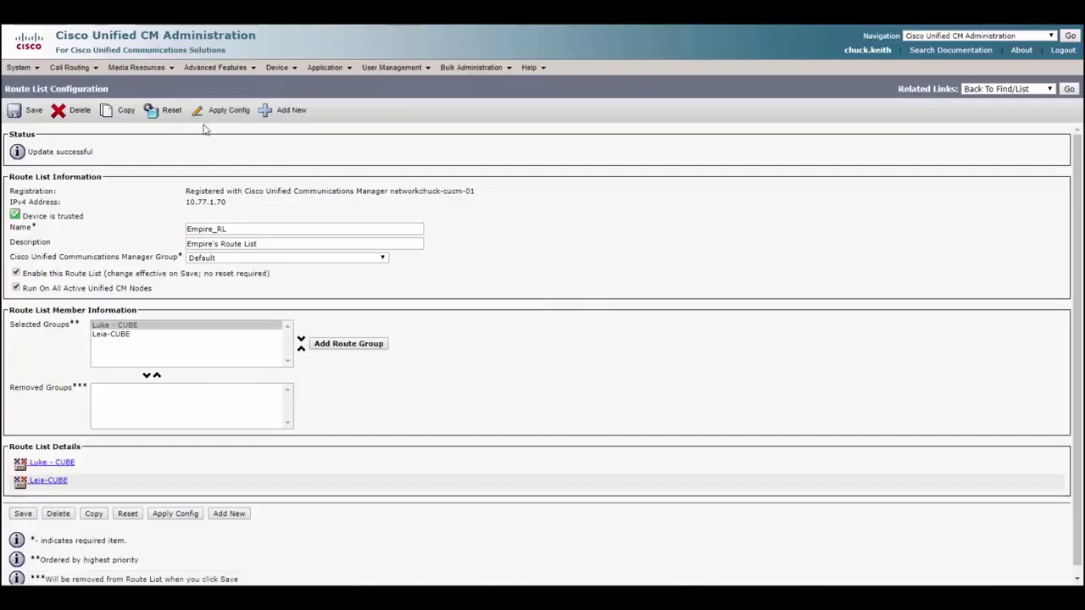
click(170, 111)
click(222, 357)
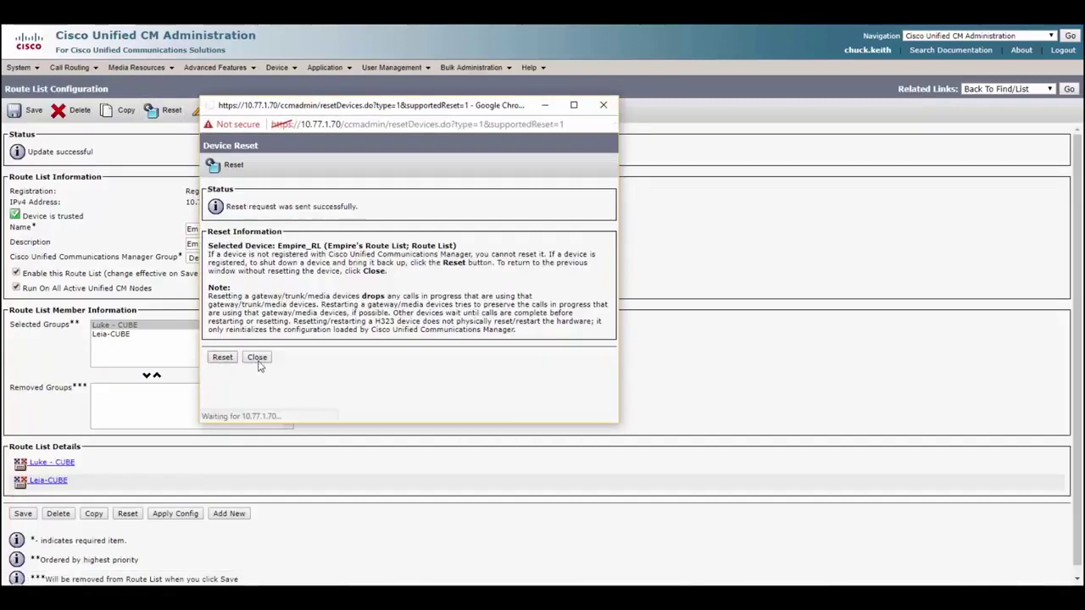
click(257, 357)
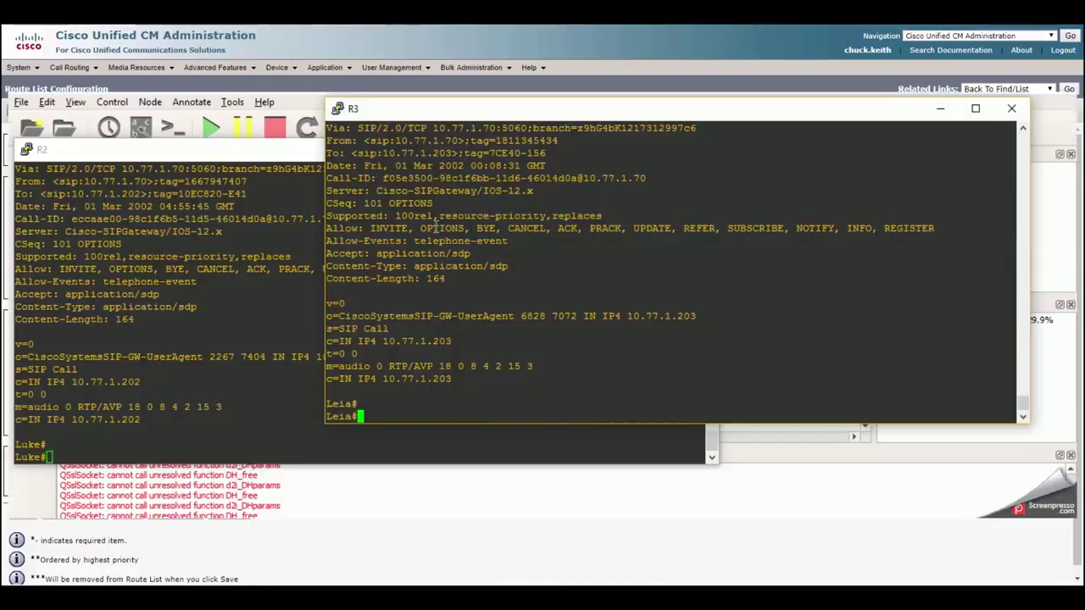
Switch to the Luke (R2) router console and push its old SIP debug output out of view with blank prompt lines.
click(168, 293)
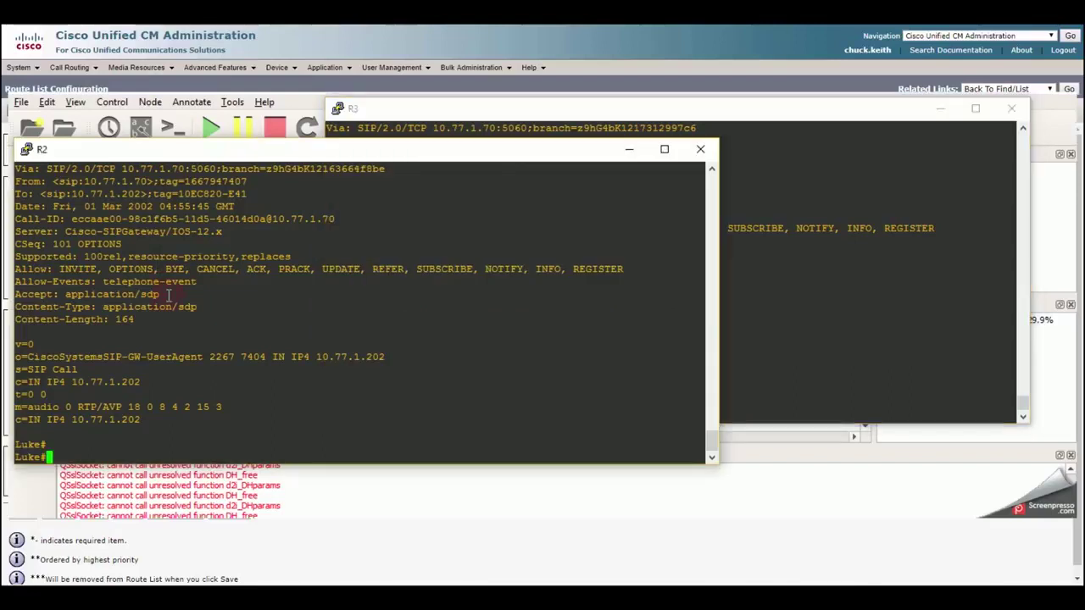
key(Return)
key(Return)
key(Return)
key(Return)
key(Return)
key(Return)
key(Return)
key(Return)
key(Return)
key(Return)
key(Return)
key(Return)
key(Return)
key(Return)
key(Return)
key(Return)
key(Return)
key(Return)
key(Return)
key(Return)
key(Return)
key(Return)
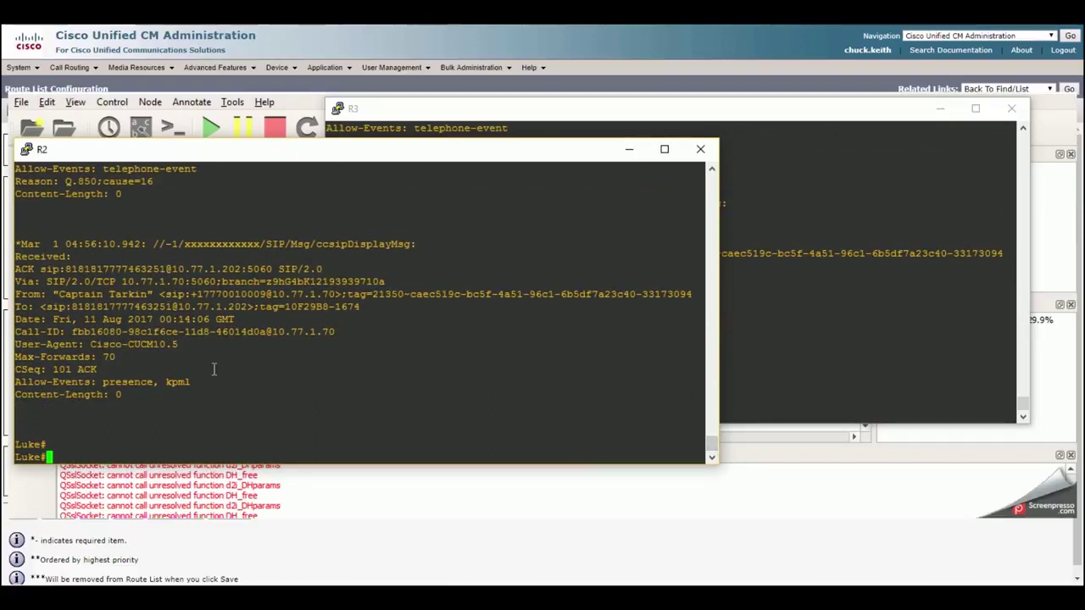
Find the received INVITE in Luke's SIP debug output and highlight the prefix digits of its called number.
drag(65, 269, 141, 270)
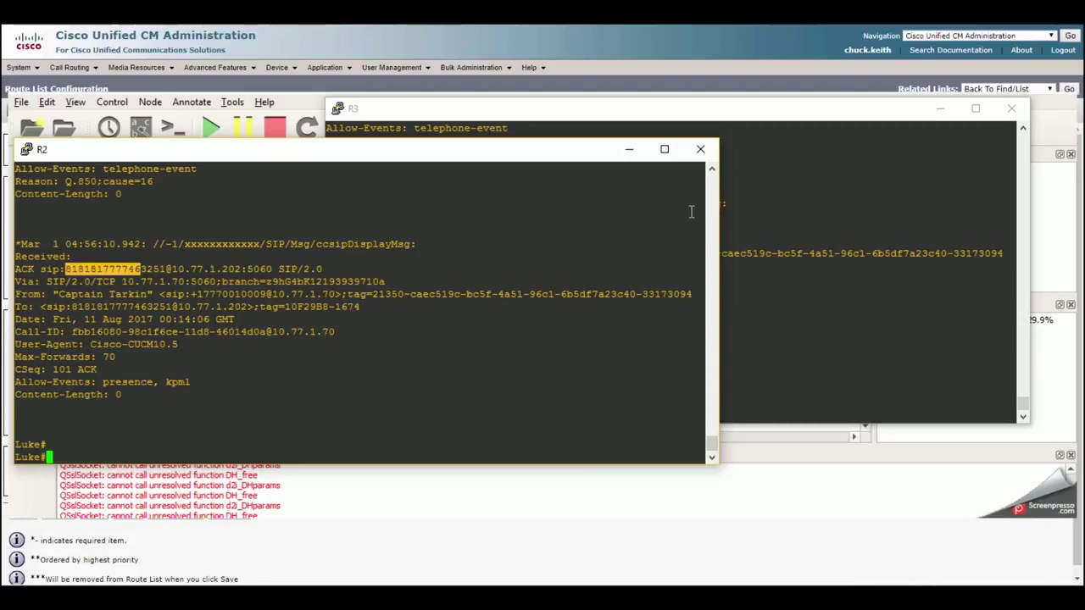
click(712, 169)
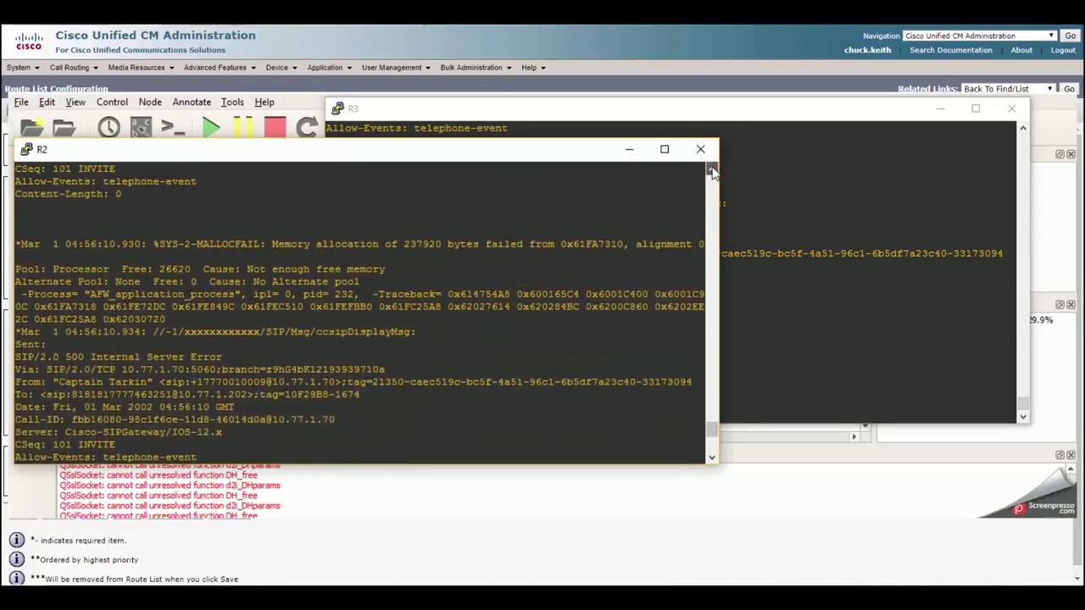
drag(713, 447, 715, 391)
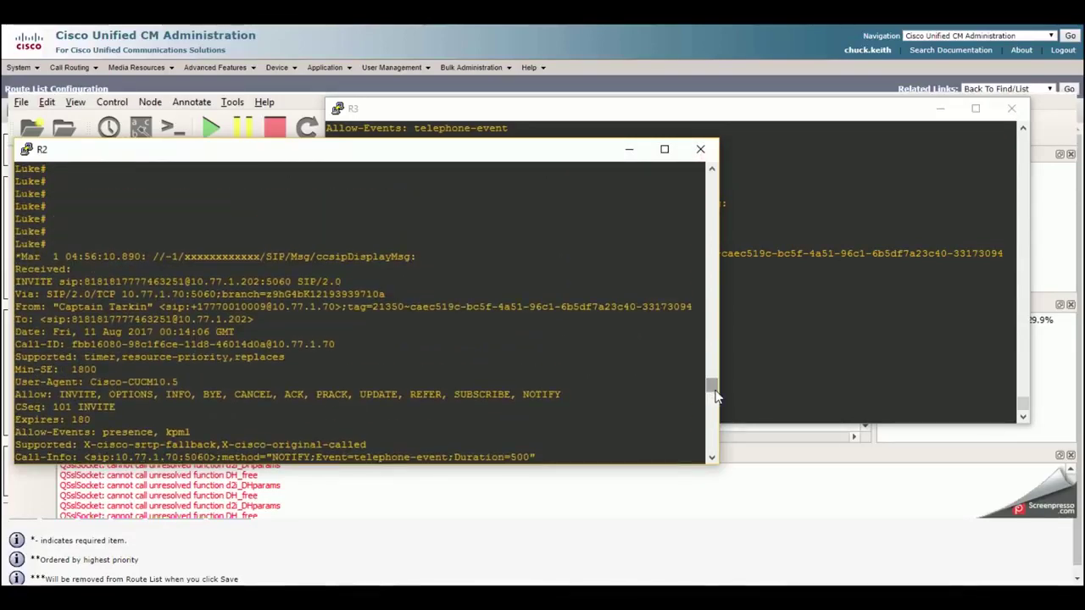
double_click(125, 282)
click(149, 282)
drag(84, 283, 123, 288)
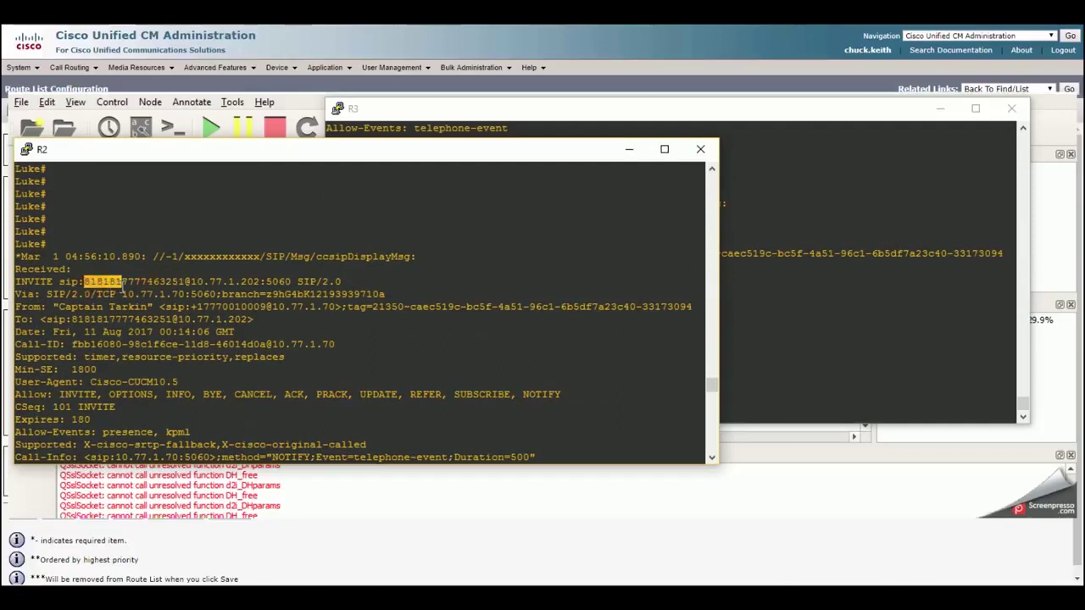